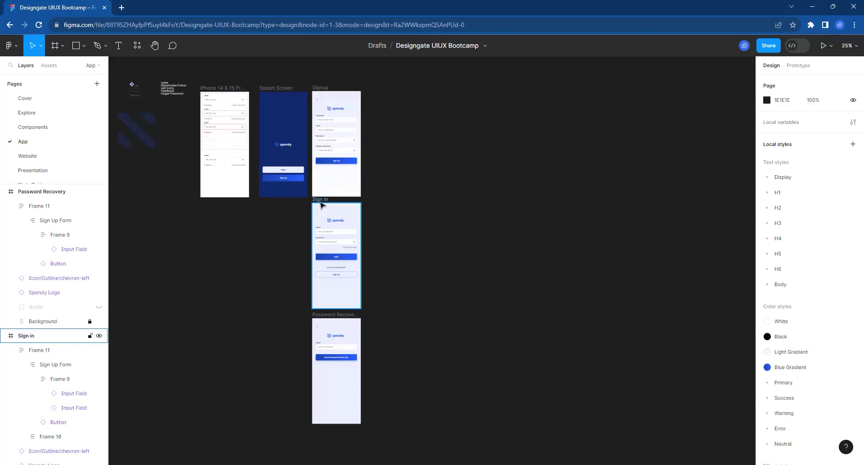
# Zoom the canvas in on the two Spendy Sign in screens.
pyautogui.scroll(10, 320, 205)
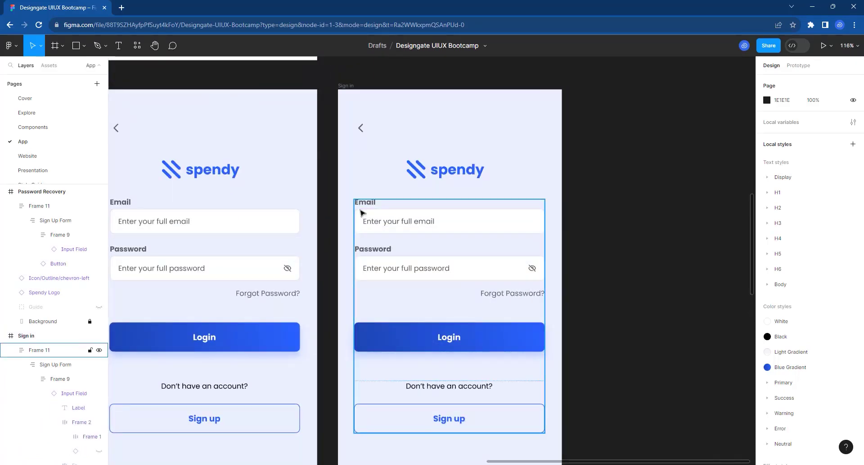
# Set the second Sign in screen's Email Input Field to State Active with Right Icon on.
pyautogui.doubleClick(394, 227)
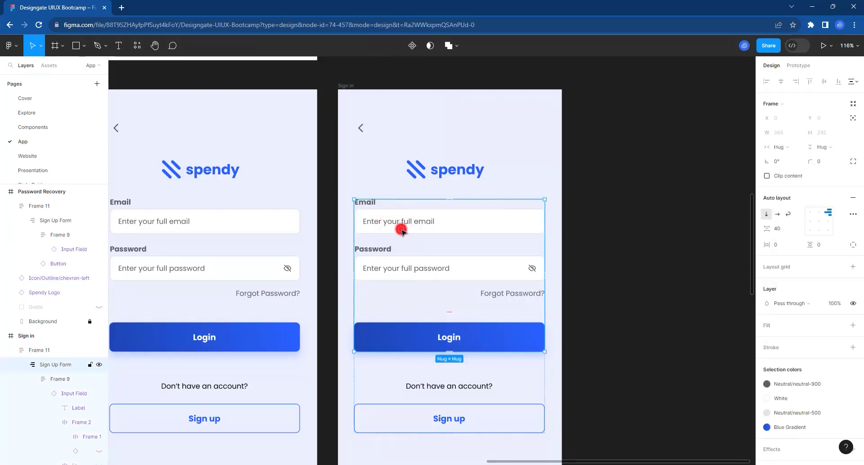
pyautogui.click(402, 230)
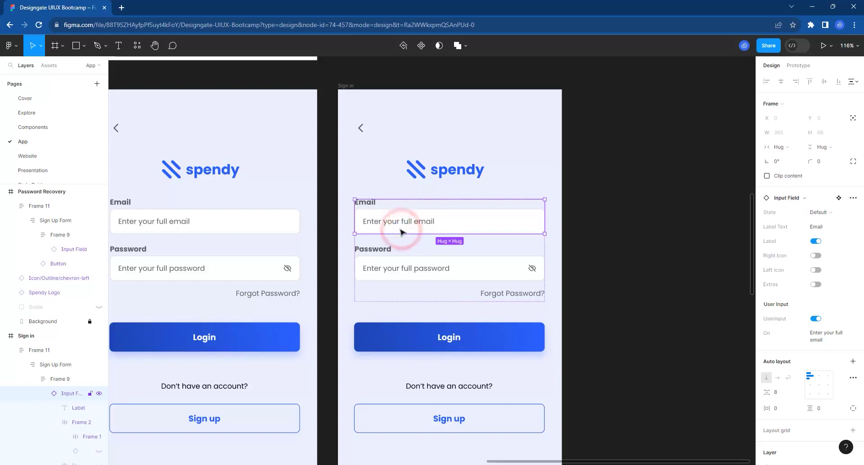
pyautogui.click(817, 217)
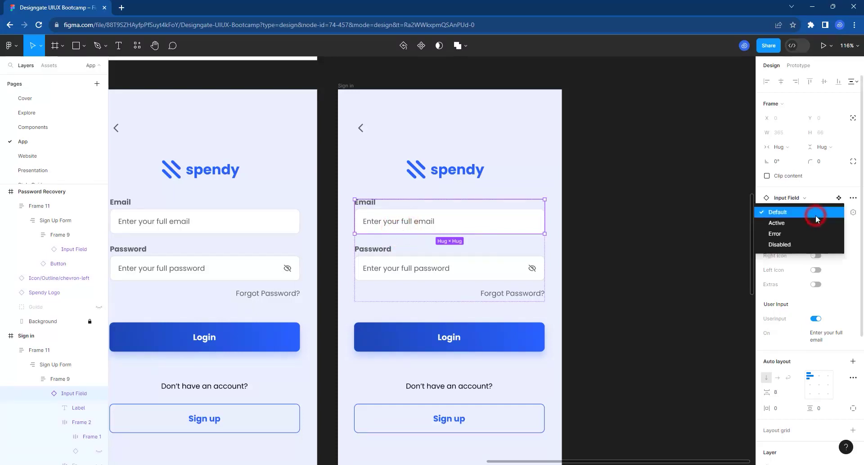
pyautogui.click(800, 223)
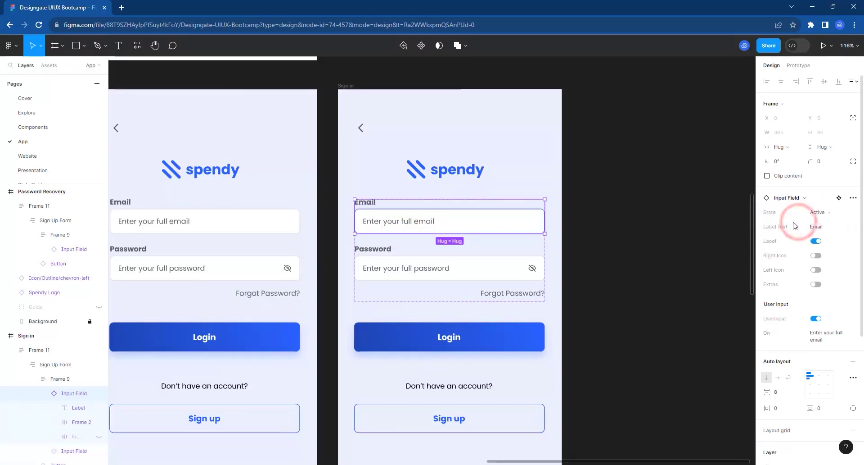
pyautogui.click(816, 256)
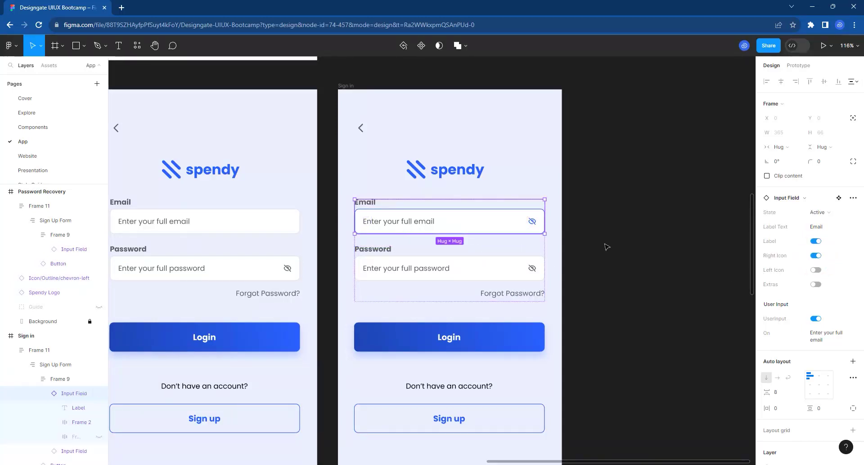
pyautogui.click(818, 337)
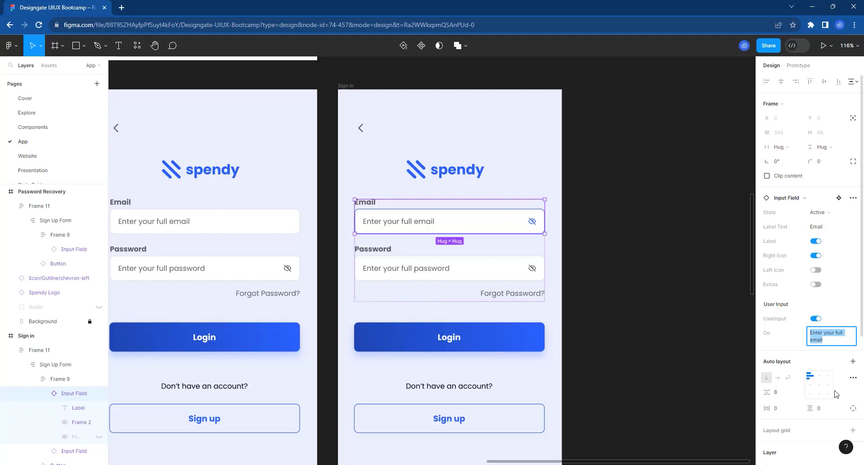
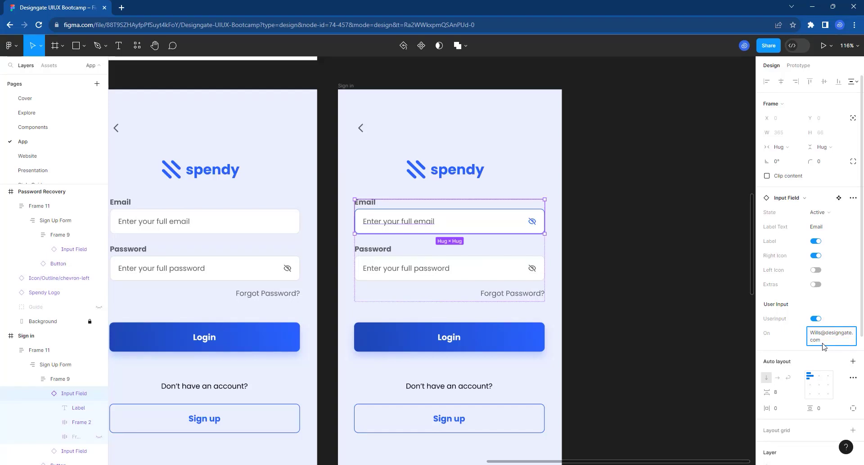
# Enter a sample email address as the second screen's email field text.
pyautogui.press('Return')
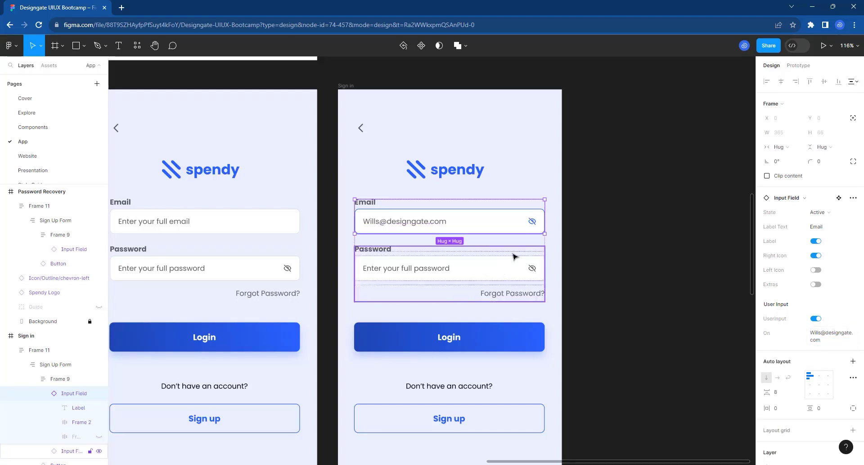
# Swap the email field's eye-off icon for Icon/Outline/check.
pyautogui.doubleClick(532, 221)
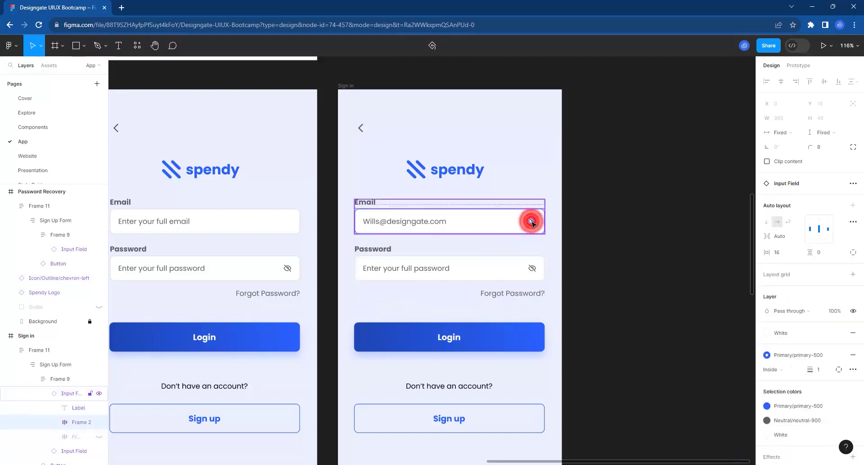
pyautogui.doubleClick(533, 221)
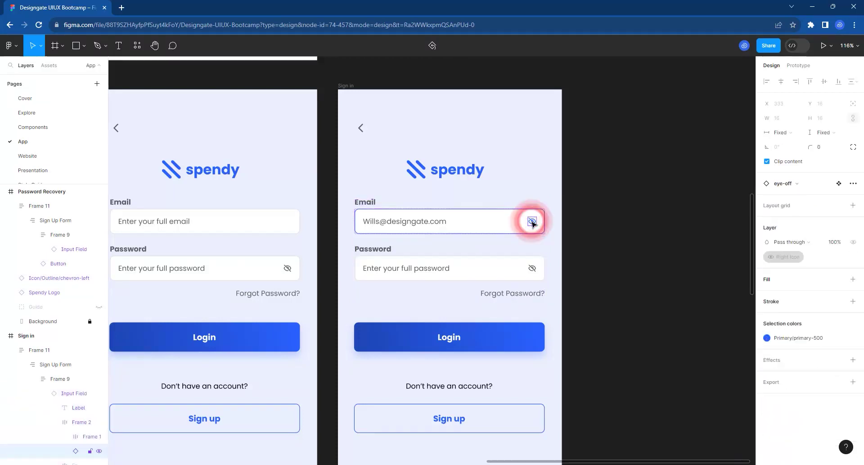
pyautogui.click(792, 184)
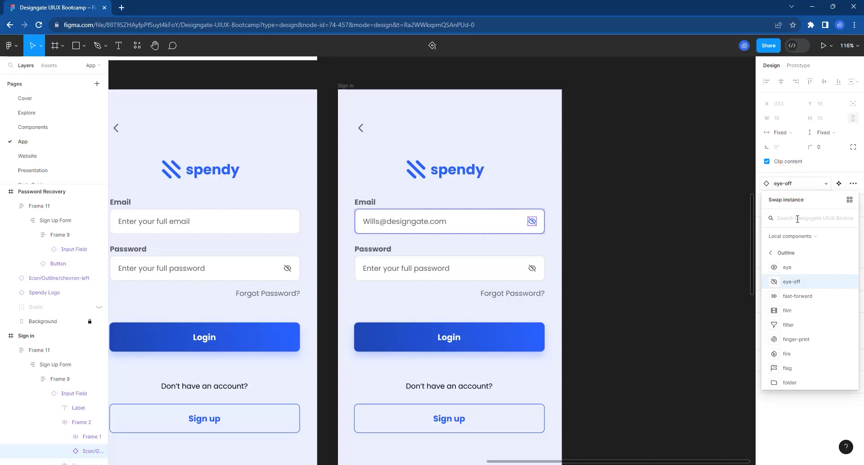
pyautogui.write('check')
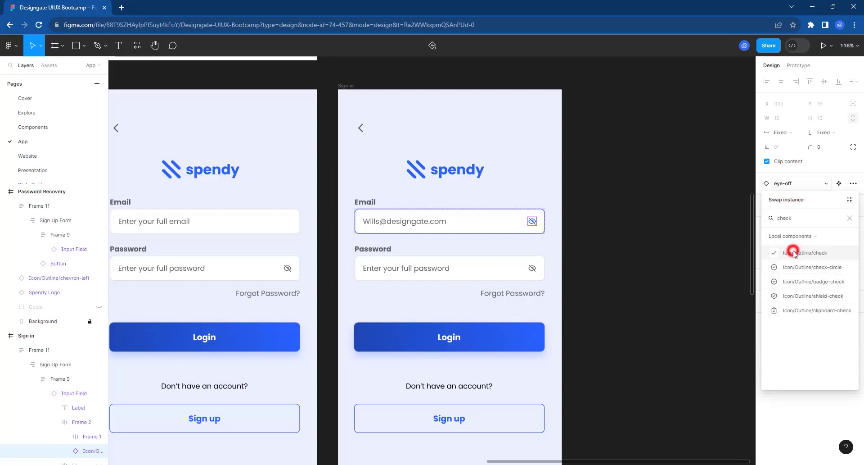
pyautogui.click(794, 252)
pyautogui.click(615, 247)
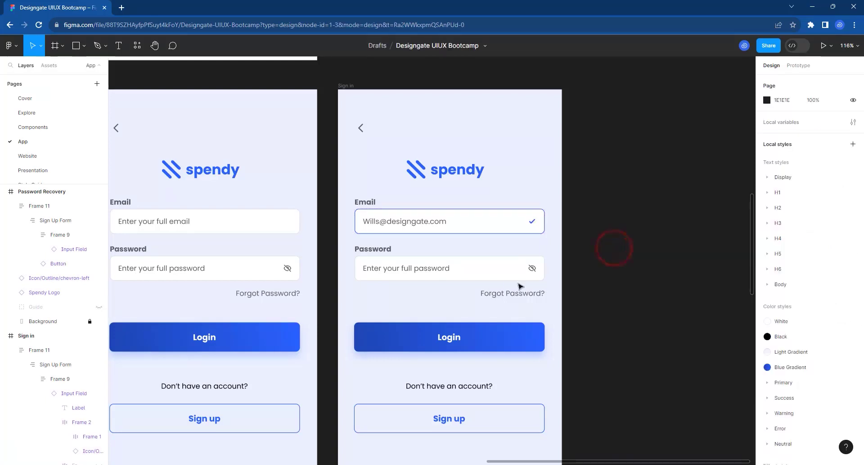
# Rename the second Sign in frame to 'Email Correct'.
pyautogui.click(472, 273)
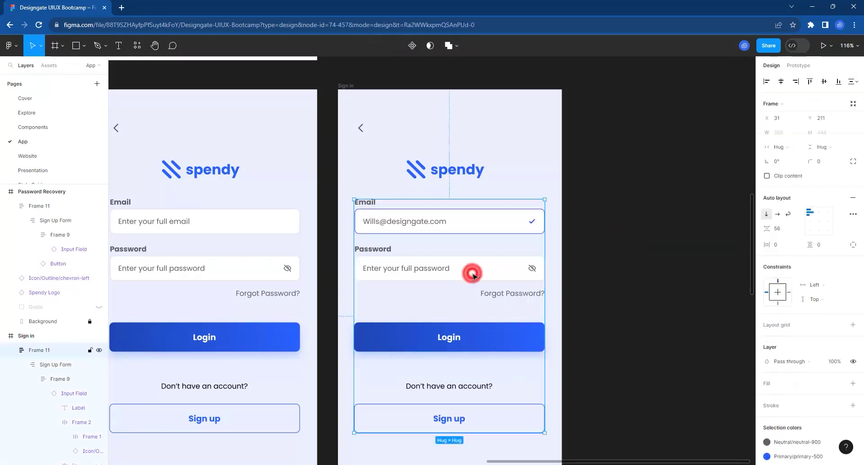
pyautogui.click(470, 275)
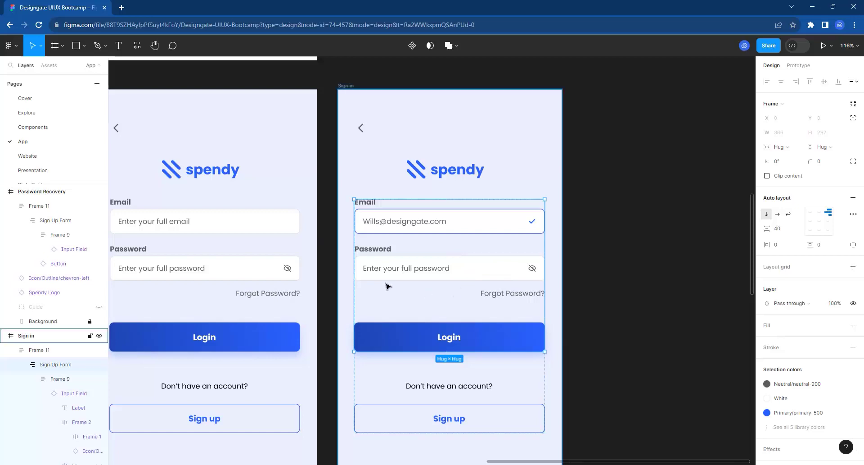
pyautogui.scroll(-3, 385, 283)
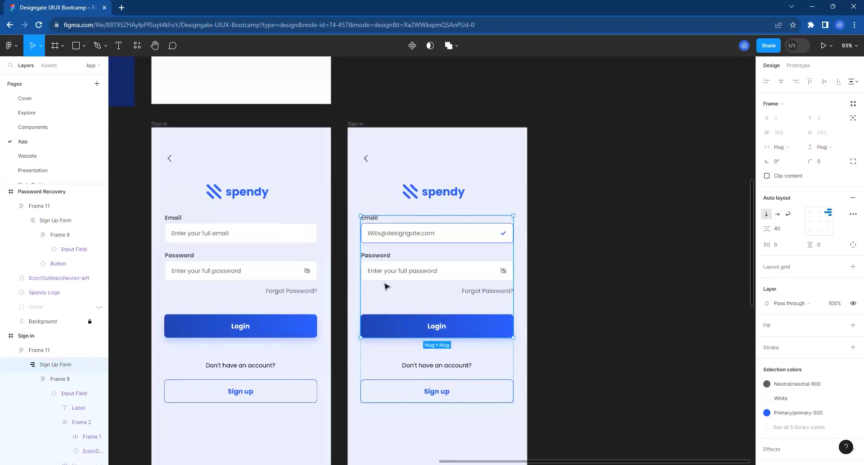
pyautogui.doubleClick(360, 123)
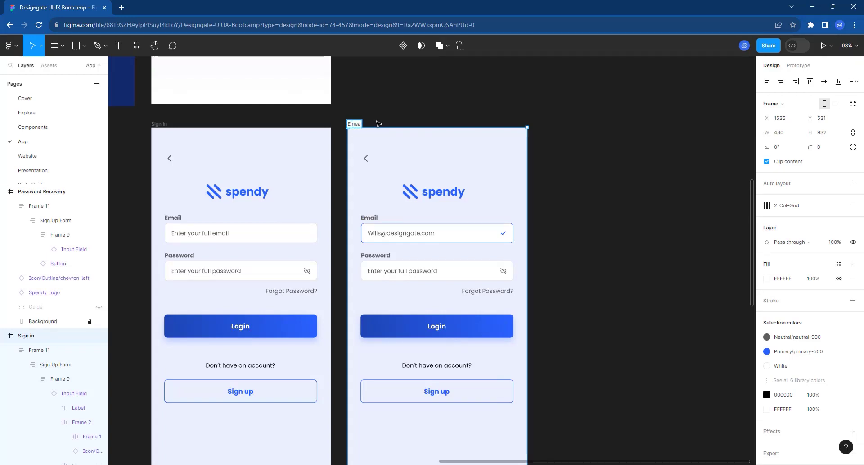
pyautogui.write('Email Correct')
pyautogui.press('Return')
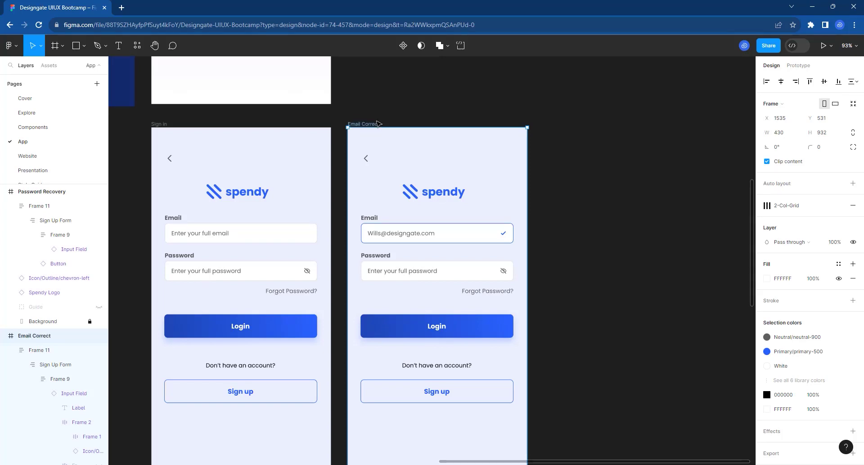
pyautogui.click(411, 121)
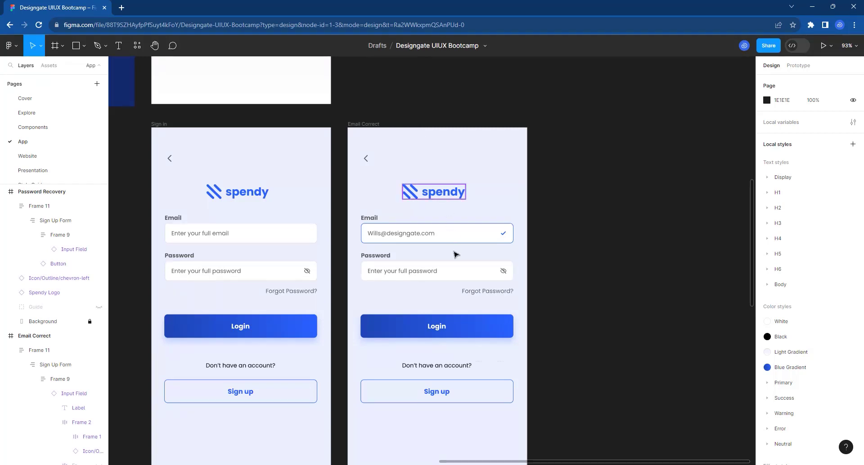
# Turn off UserInput on the Signup Full Name field, with placeholder 'Enter your full name'.
pyautogui.scroll(-3, 457, 275)
pyautogui.scroll(-4, 457, 276)
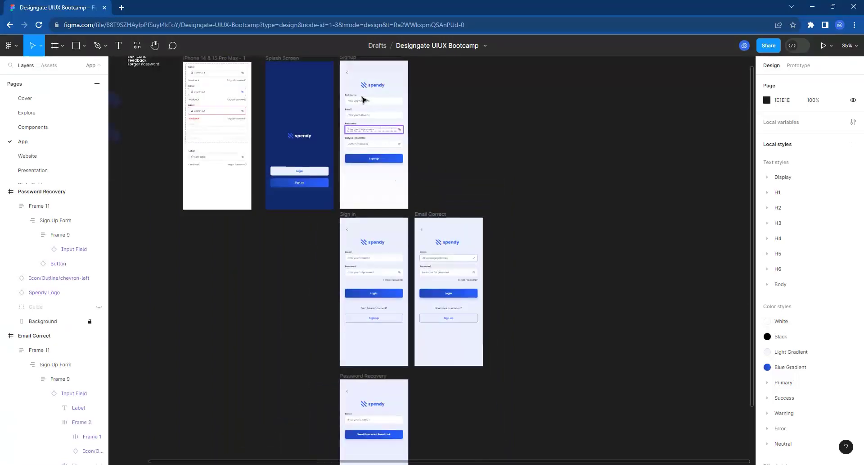
pyautogui.scroll(8, 372, 103)
pyautogui.scroll(2, 369, 104)
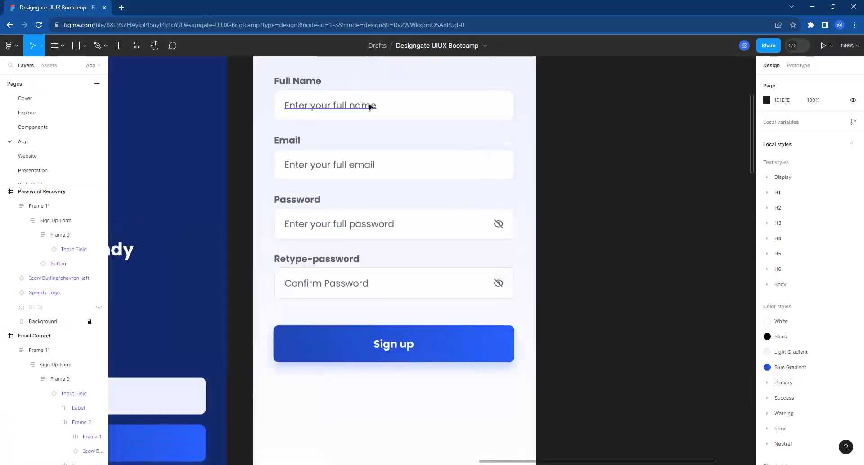
pyautogui.click(369, 105)
pyautogui.doubleClick(369, 112)
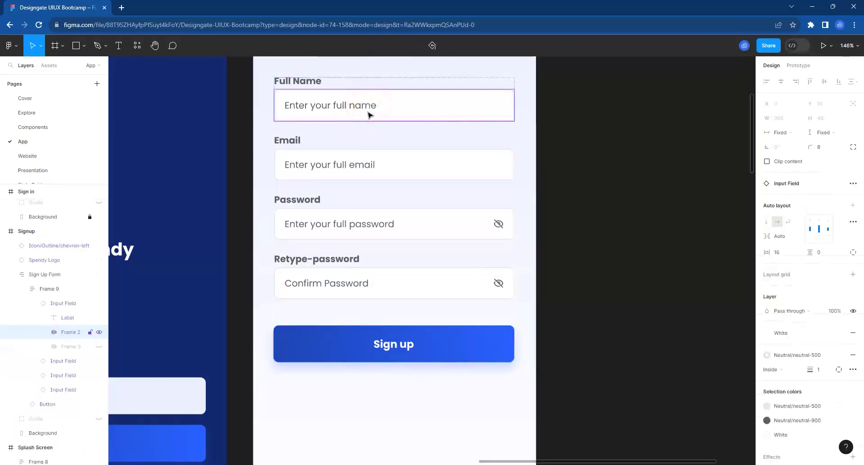
pyautogui.scroll(-1, 797, 298)
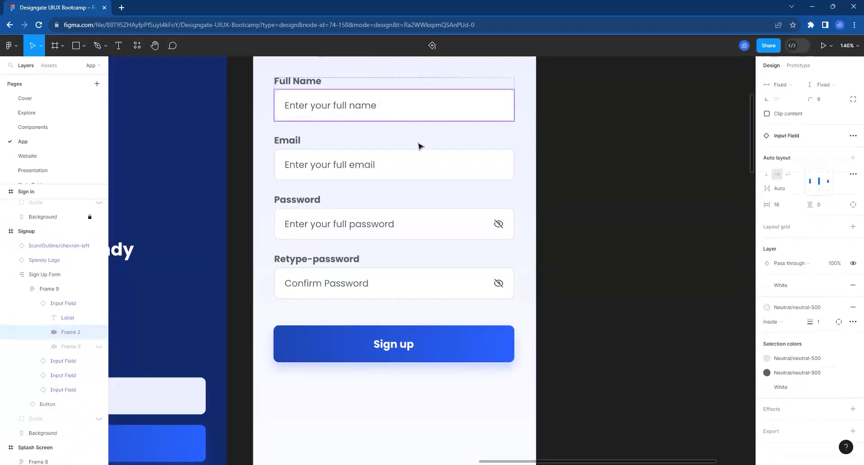
pyautogui.click(401, 81)
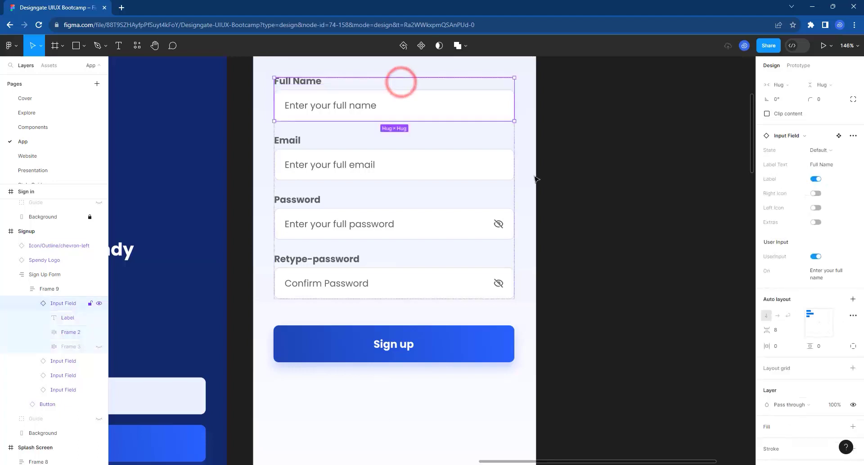
pyautogui.click(816, 256)
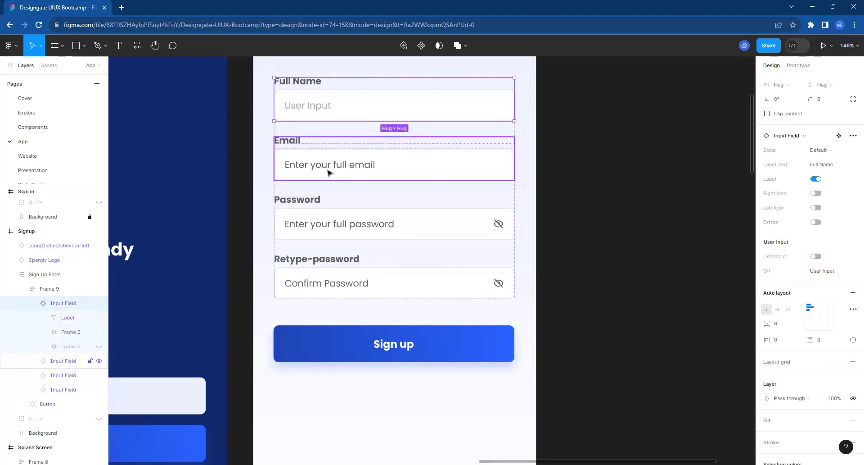
pyautogui.click(831, 270)
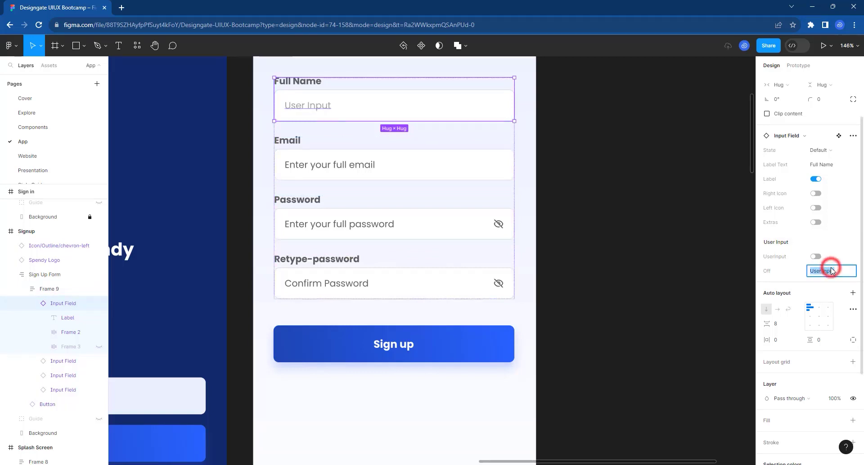
pyautogui.write('Enter your full name')
pyautogui.press('Return')
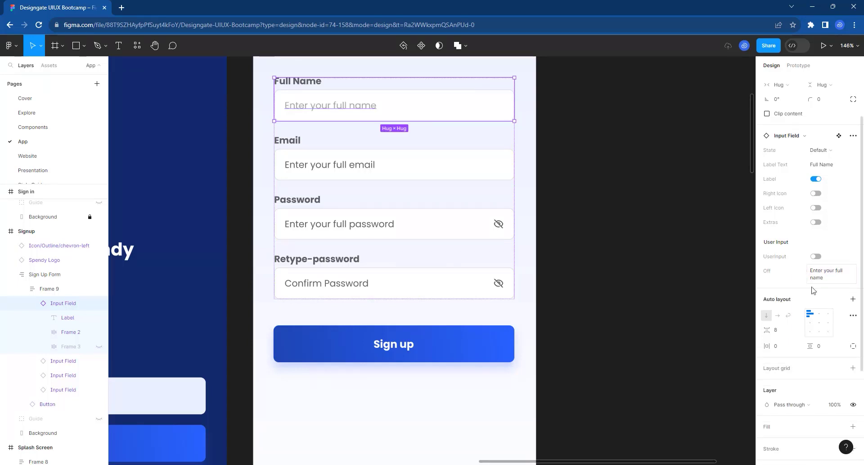
# Turn off UserInput on the Signup Email field, with placeholder 'Enter your email'.
pyautogui.doubleClick(360, 164)
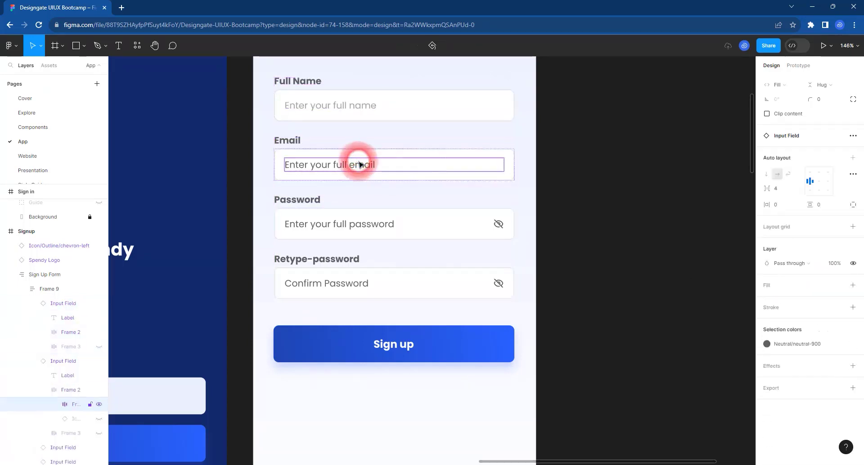
pyautogui.click(404, 153)
pyautogui.click(399, 150)
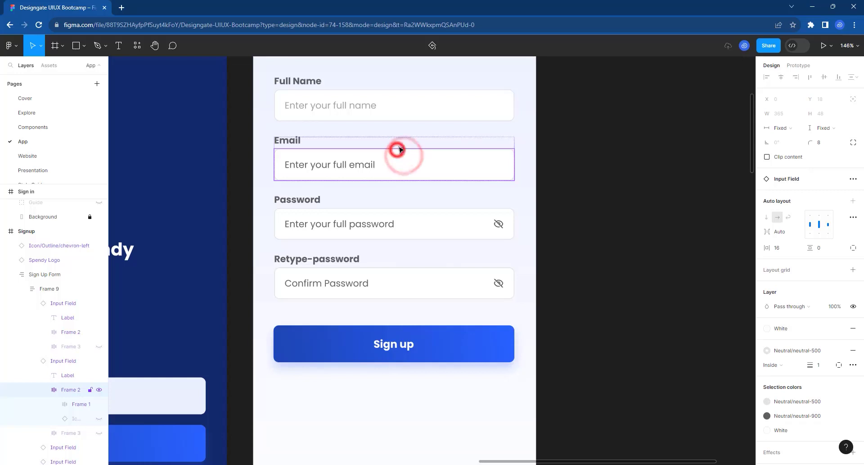
pyautogui.click(404, 137)
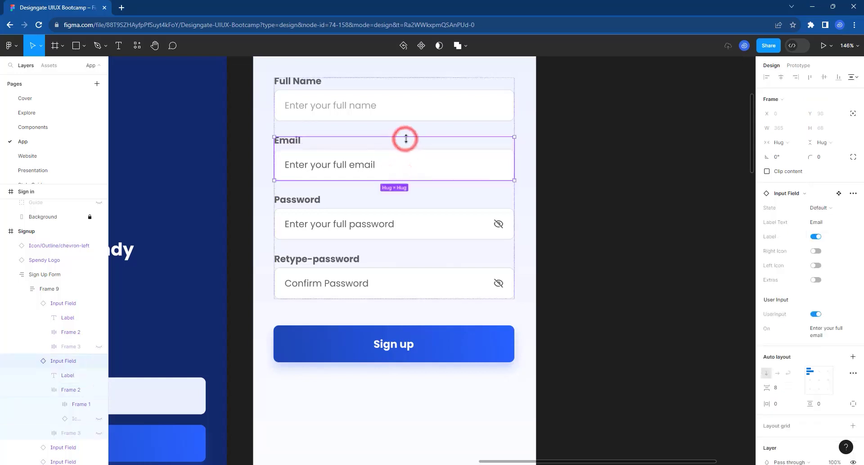
pyautogui.click(816, 314)
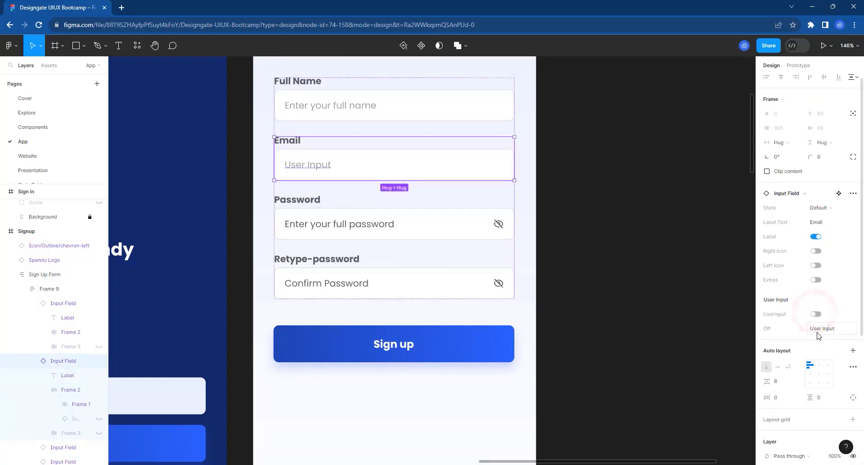
pyautogui.click(818, 328)
pyautogui.write('Ente')
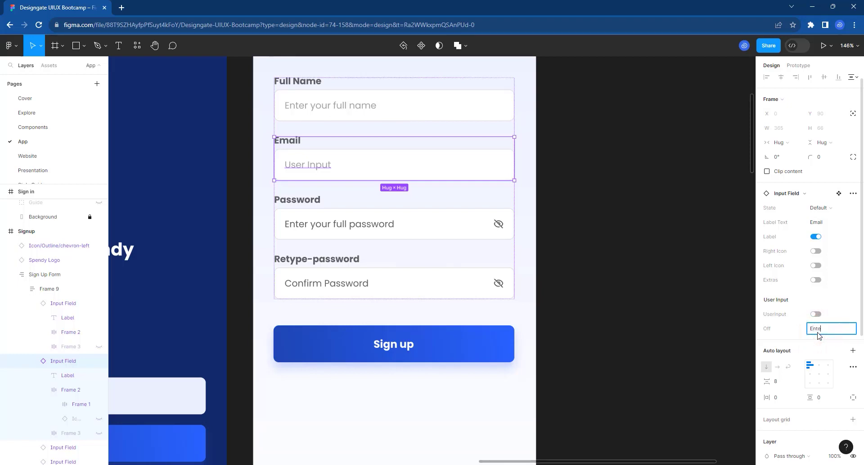
pyautogui.write('r your email')
pyautogui.press('Return')
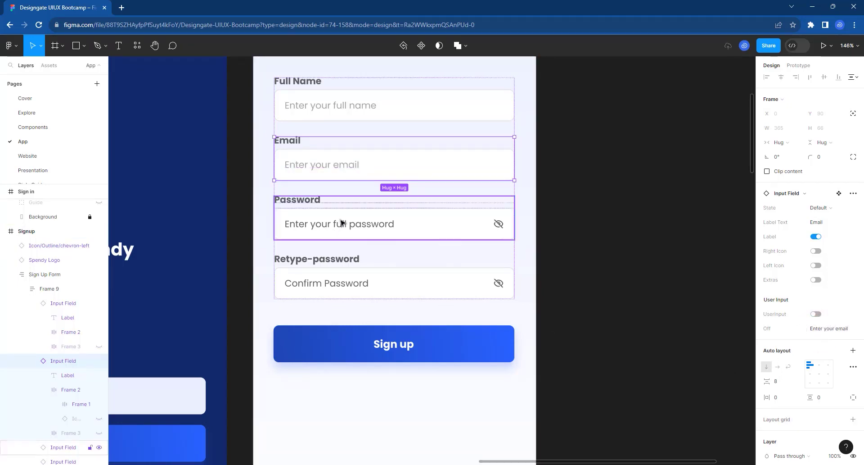
# Turn off UserInput on the Password field, with placeholder 'Enter your password'.
pyautogui.doubleClick(341, 223)
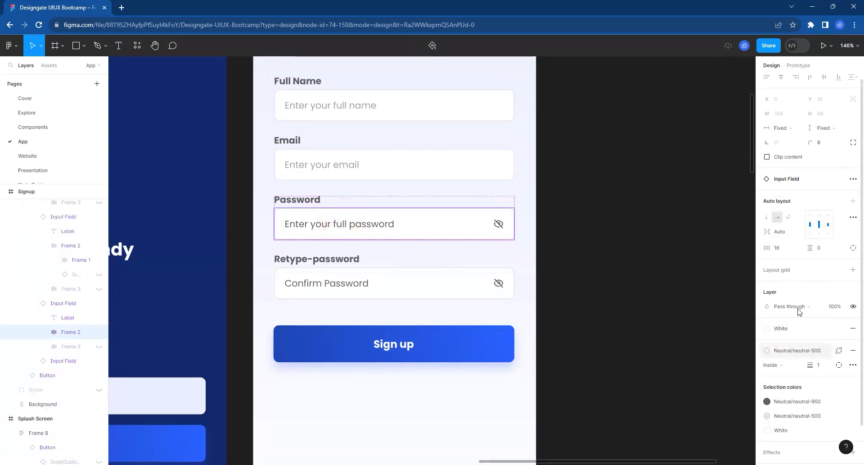
pyautogui.click(356, 197)
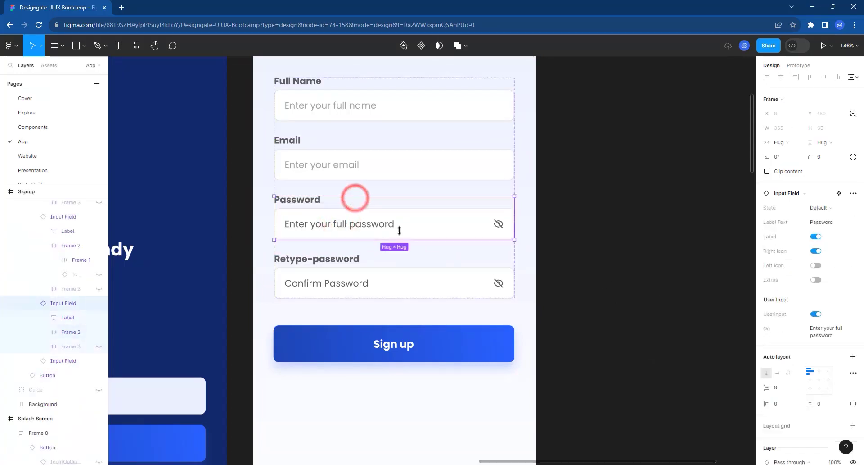
pyautogui.click(816, 314)
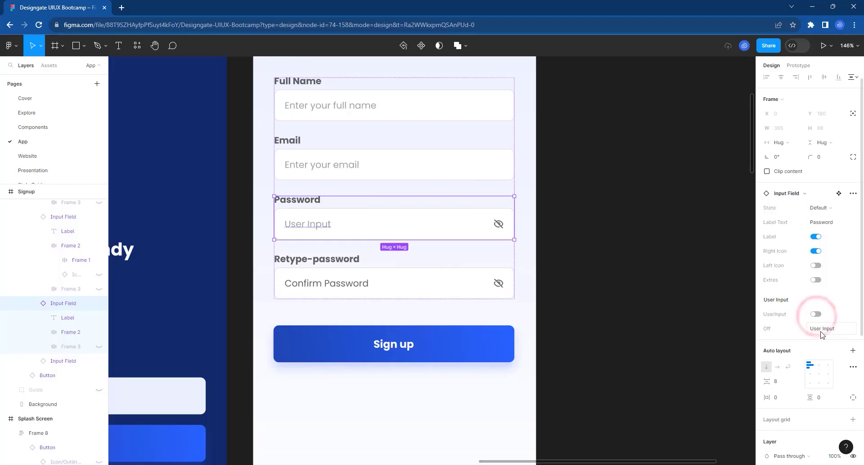
pyautogui.click(820, 330)
pyautogui.write('Ent')
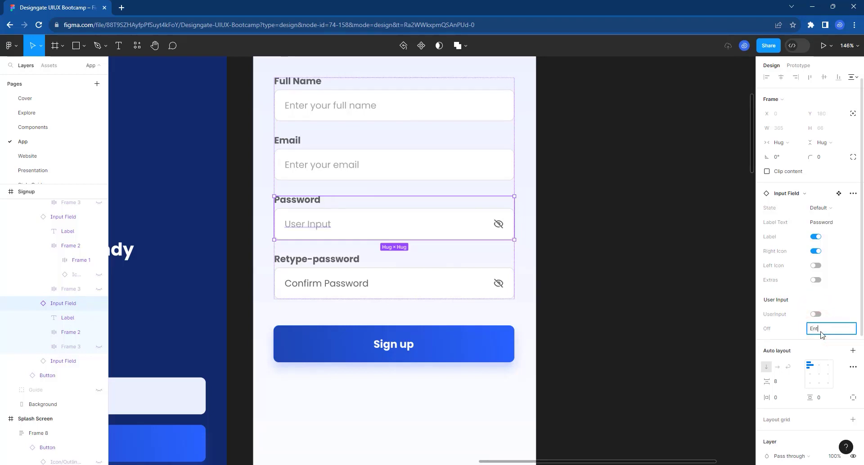
pyautogui.write('er your password')
pyautogui.press('Return')
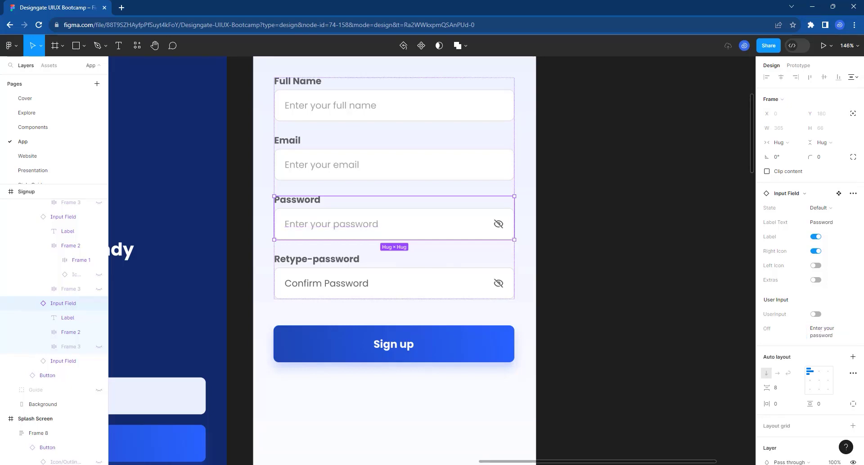
# Turn off UserInput on the Retype-password field, with placeholder 'Confirm your password'.
pyautogui.click(357, 293)
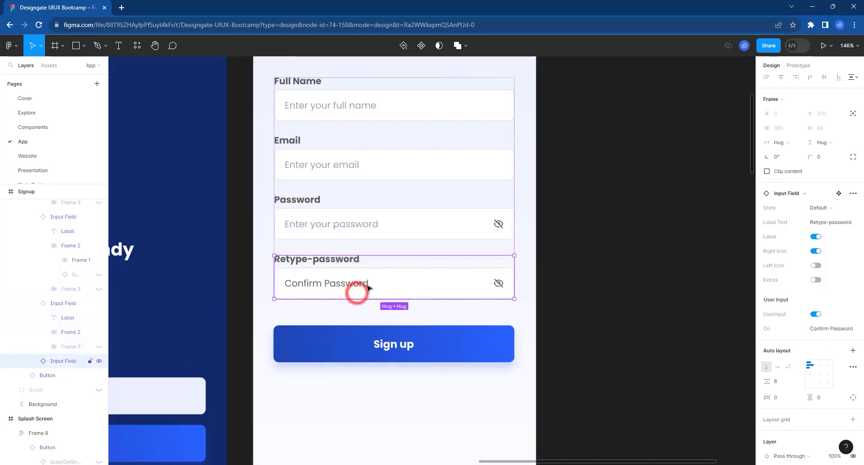
pyautogui.click(816, 314)
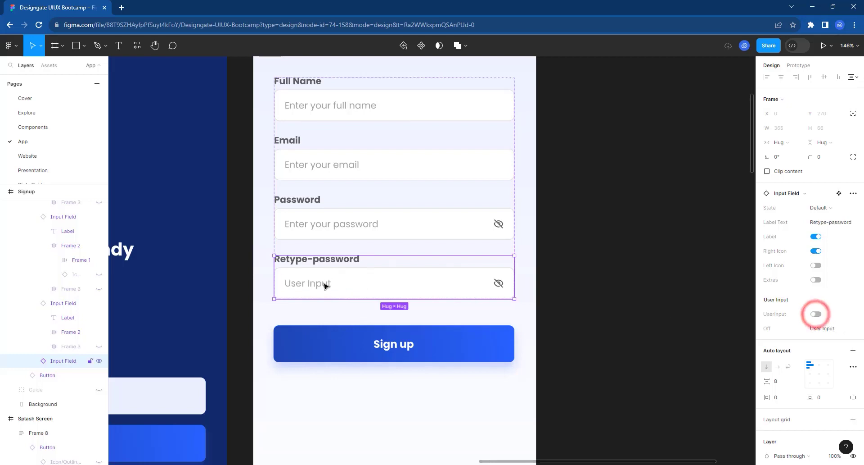
pyautogui.click(831, 329)
pyautogui.write('Conf')
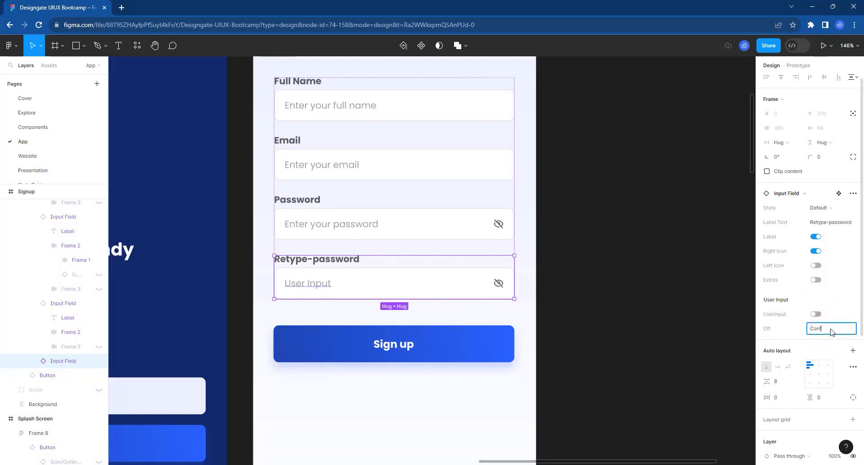
pyautogui.write('irm your passwo')
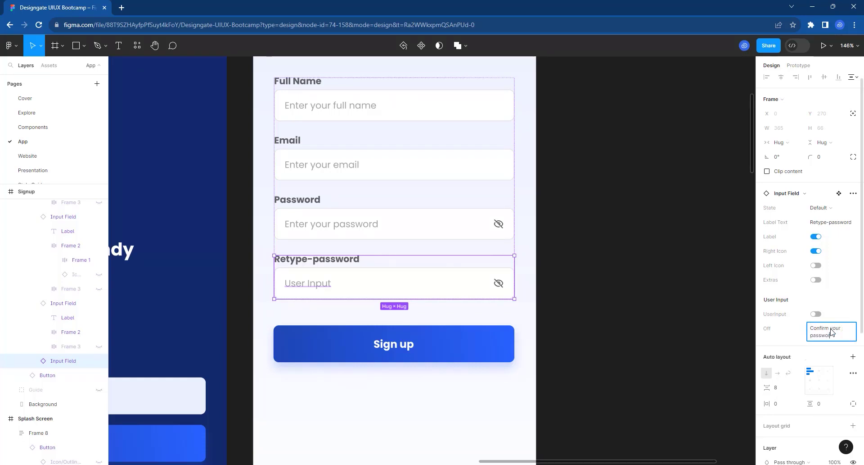
pyautogui.write('rd')
pyautogui.press('Return')
# Turn off UserInput on the Sign in Email field, pasting placeholder 'Enter your full email'.
pyautogui.scroll(-5, 343, 214)
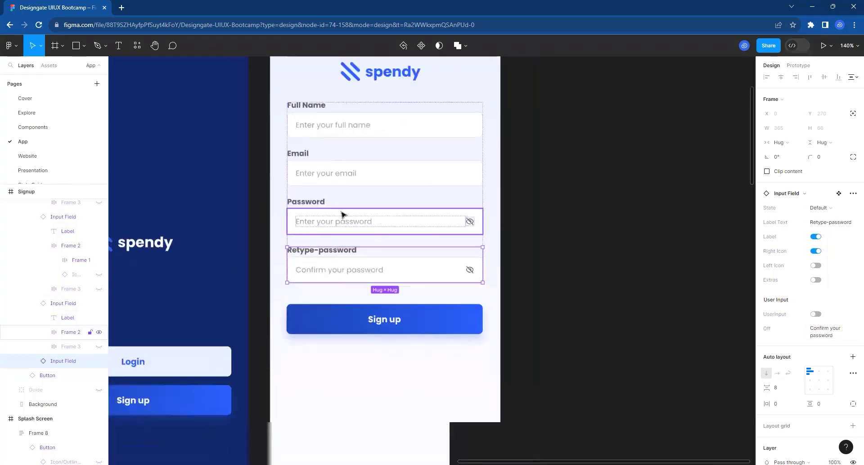
pyautogui.scroll(-3, 344, 214)
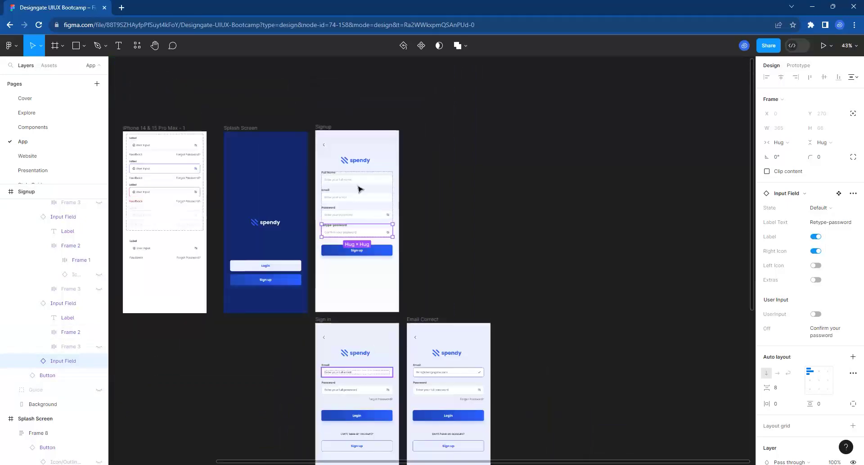
pyautogui.scroll(-2, 358, 203)
pyautogui.scroll(9, 359, 393)
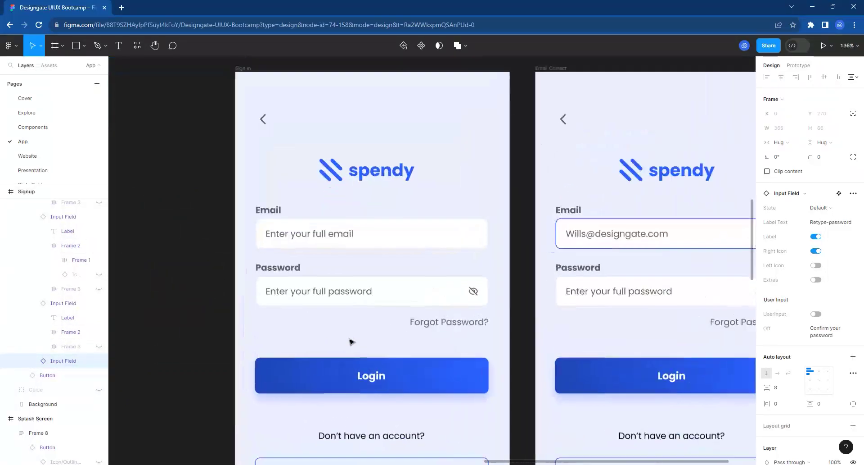
pyautogui.click(339, 238)
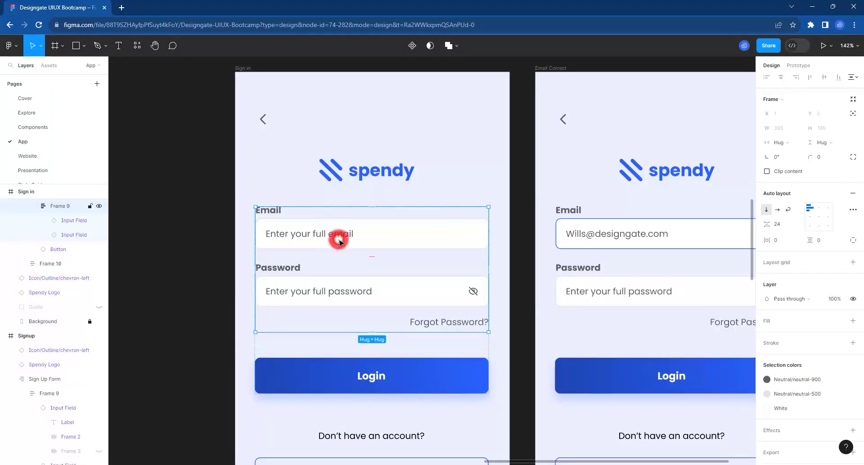
pyautogui.doubleClick(339, 239)
pyautogui.click(831, 337)
pyautogui.hotkey('ctrl', 'c')
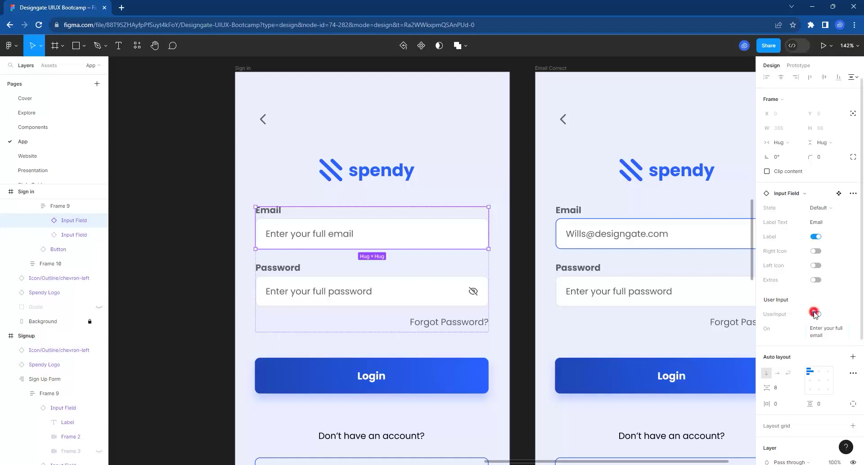
pyautogui.click(816, 314)
pyautogui.click(822, 329)
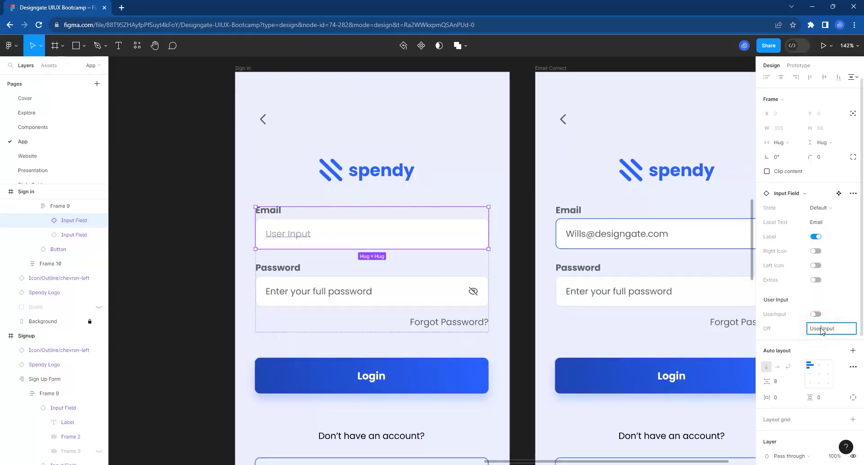
pyautogui.hotkey('ctrl', 'v')
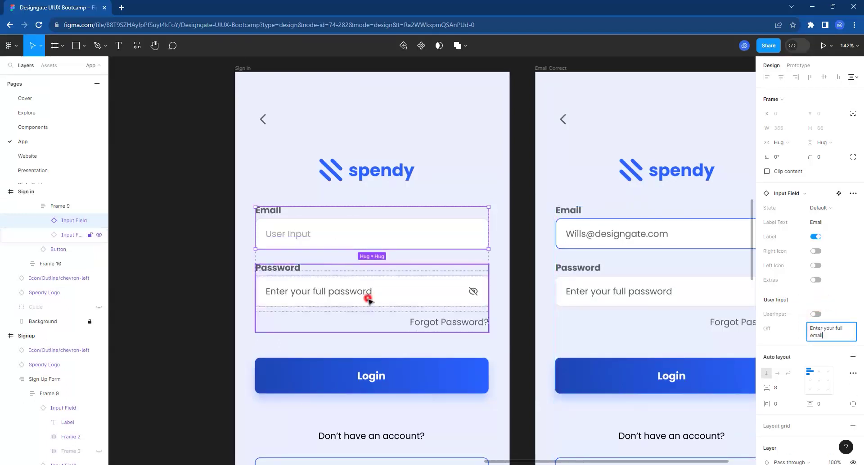
# Turn off UserInput on the Sign in Password field, with placeholder 'Enter your full password'.
pyautogui.click(368, 298)
pyautogui.click(368, 298)
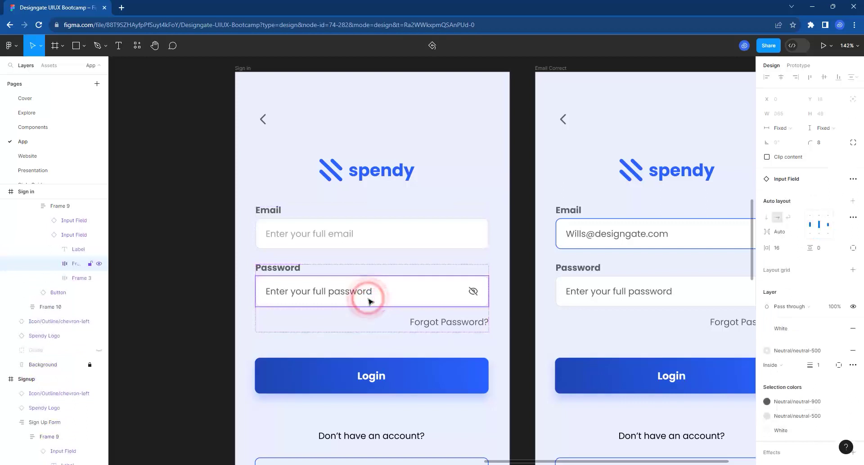
pyautogui.click(373, 272)
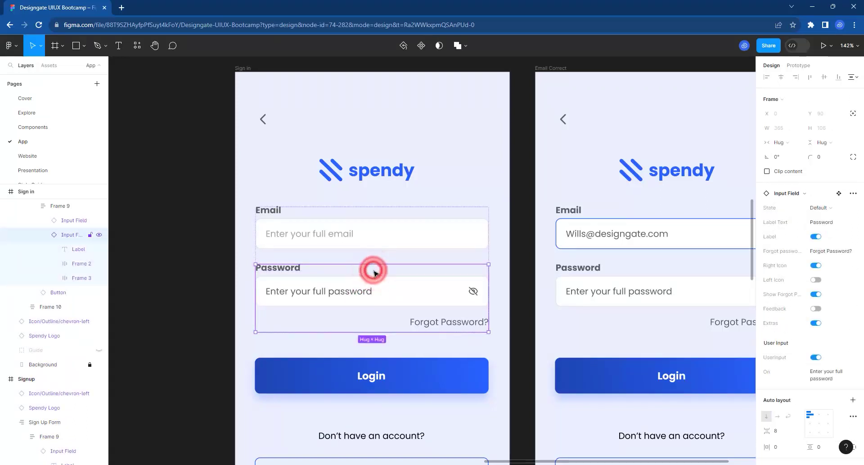
pyautogui.click(818, 374)
pyautogui.hotkey('ctrl', 'c')
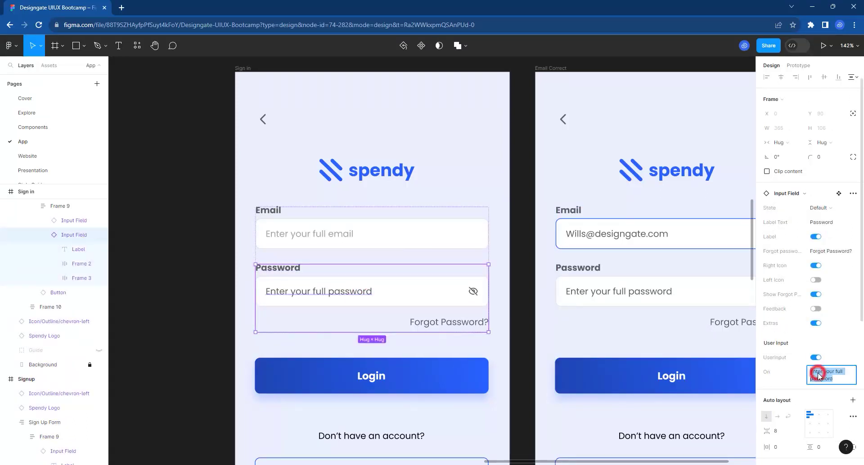
pyautogui.write('User Input')
pyautogui.click(815, 356)
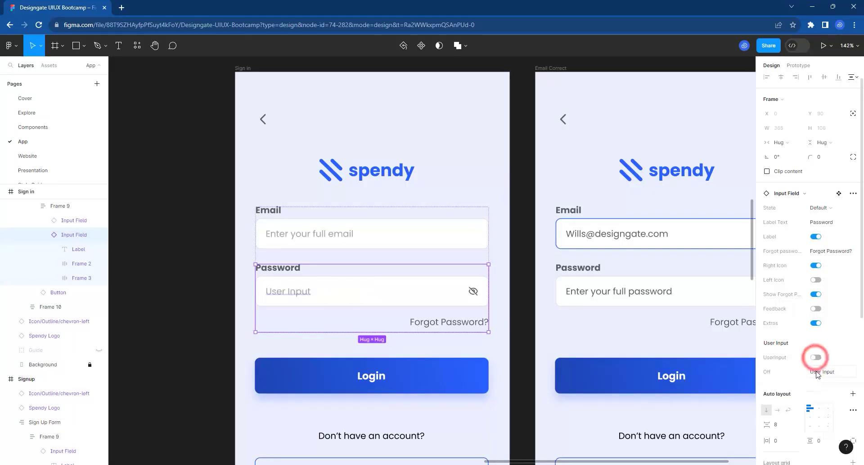
pyautogui.click(818, 374)
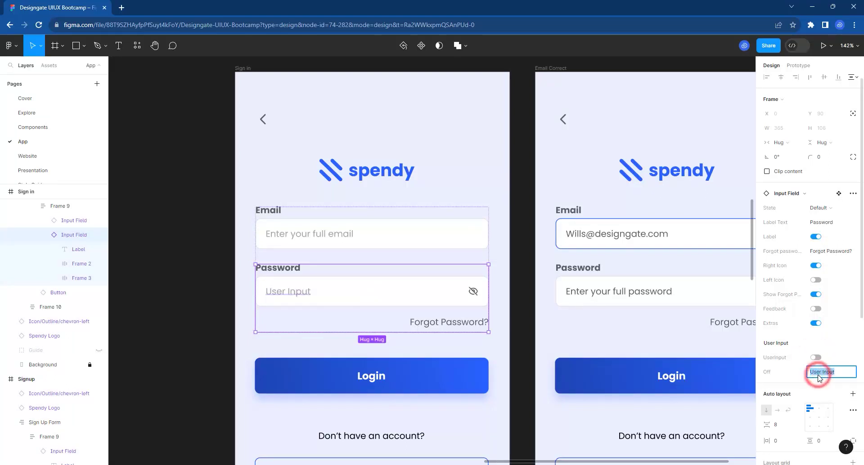
pyautogui.hotkey('ctrl', 'v')
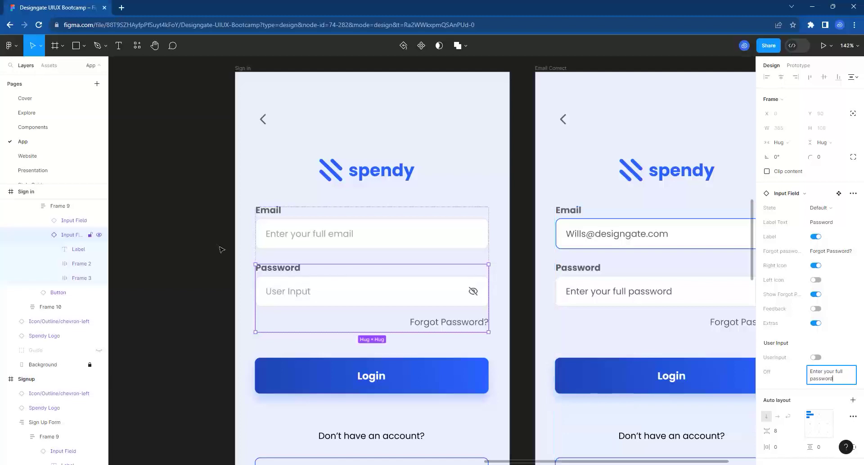
pyautogui.click(218, 246)
pyautogui.scroll(-5, 343, 176)
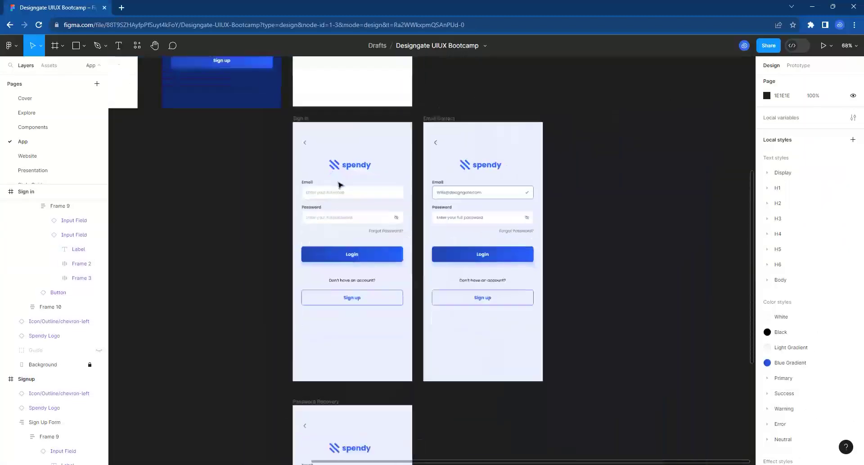
# Select the email Input Field instance on the Password Recovery screen.
pyautogui.scroll(-5, 338, 185)
pyautogui.scroll(2, 353, 353)
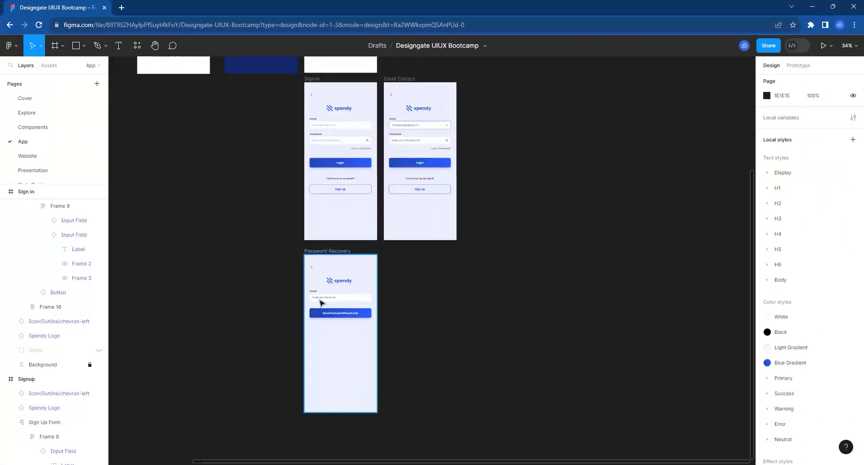
pyautogui.scroll(8, 322, 301)
pyautogui.click(339, 272)
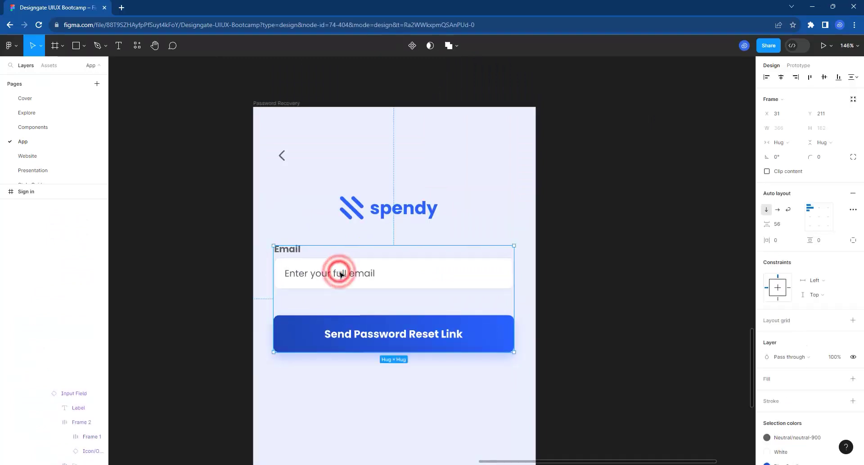
pyautogui.click(341, 274)
pyautogui.click(341, 274)
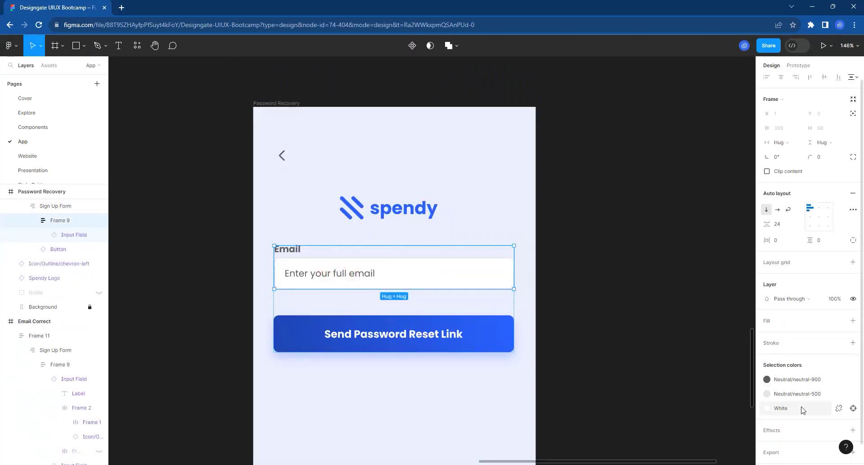
pyautogui.click(354, 281)
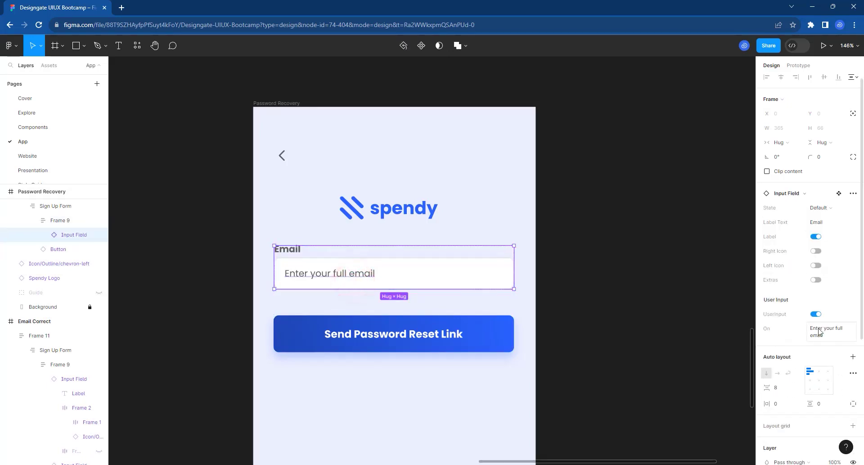
# Change the field's placeholder text to 'Enter your email'.
pyautogui.click(843, 330)
pyautogui.click(844, 329)
pyautogui.press('BackSpace')
pyautogui.press('BackSpace')
pyautogui.press('BackSpace')
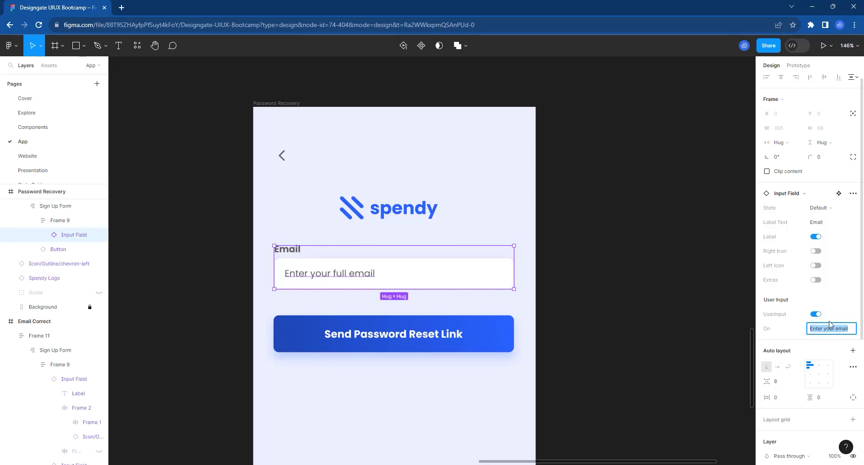
pyautogui.click(815, 314)
pyautogui.click(817, 329)
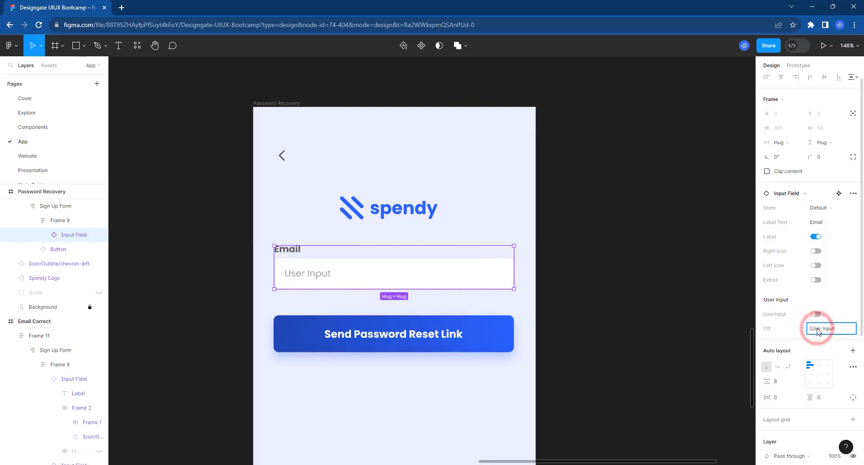
pyautogui.write('Enter your email')
pyautogui.click(628, 291)
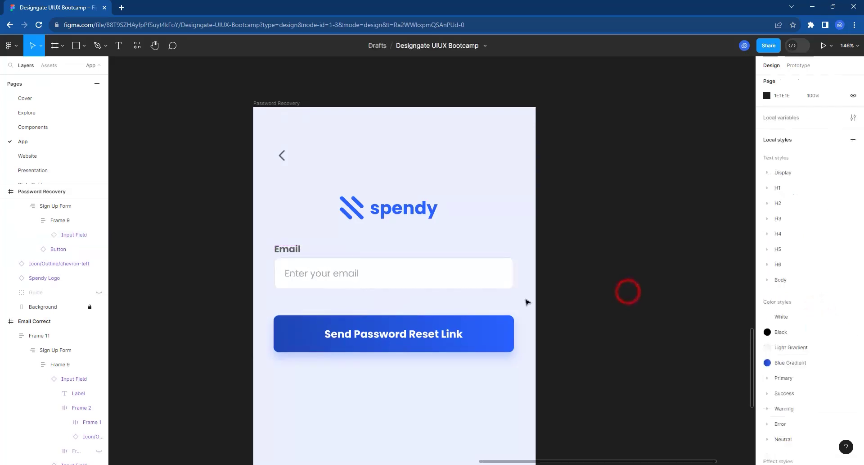
# Duplicate the Email Correct frame with Ctrl+D.
pyautogui.scroll(-2, 293, 322)
pyautogui.scroll(-10, 294, 322)
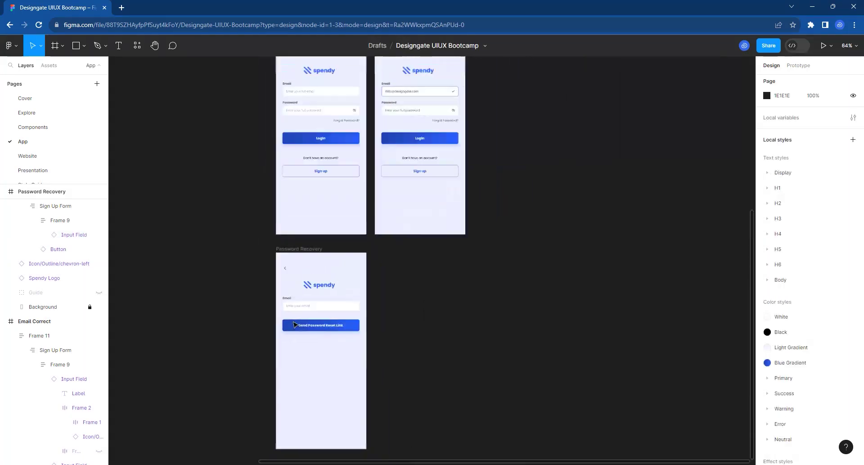
pyautogui.scroll(5, 398, 130)
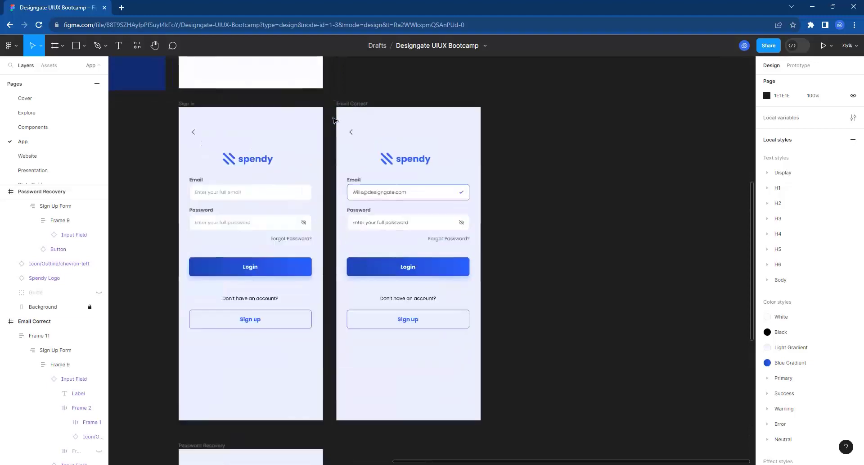
pyautogui.scroll(1, 456, 161)
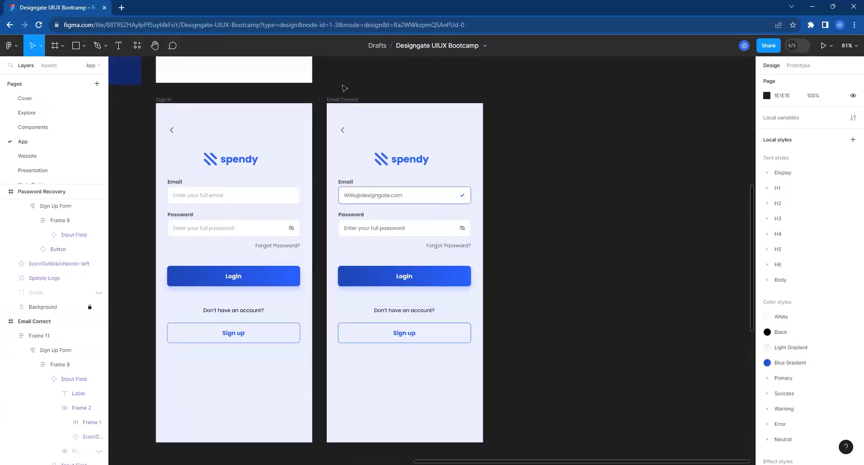
pyautogui.click(342, 100)
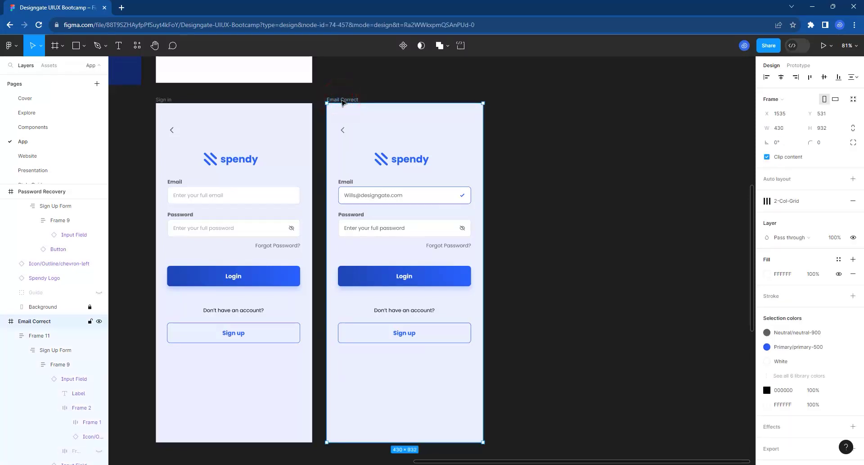
pyautogui.scroll(-1, 360, 113)
pyautogui.hotkey('ctrl', 'd')
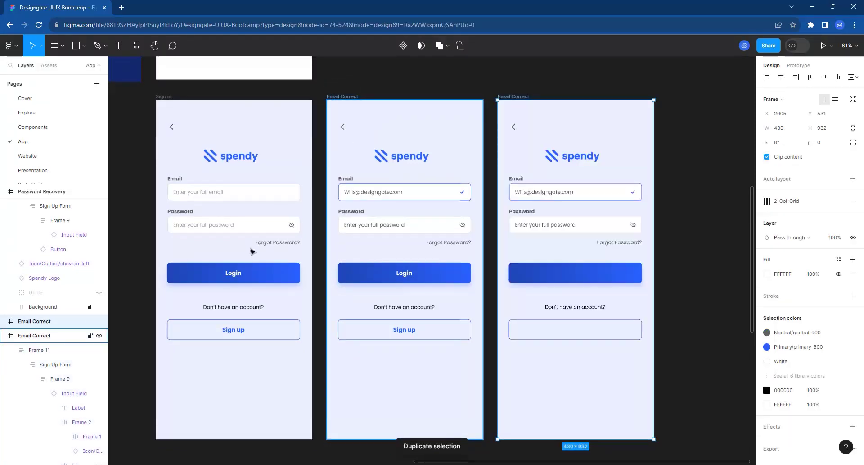
# Rename the duplicated frame to 'Email and Password'.
pyautogui.scroll(-3, 252, 251)
pyautogui.scroll(3, 602, 149)
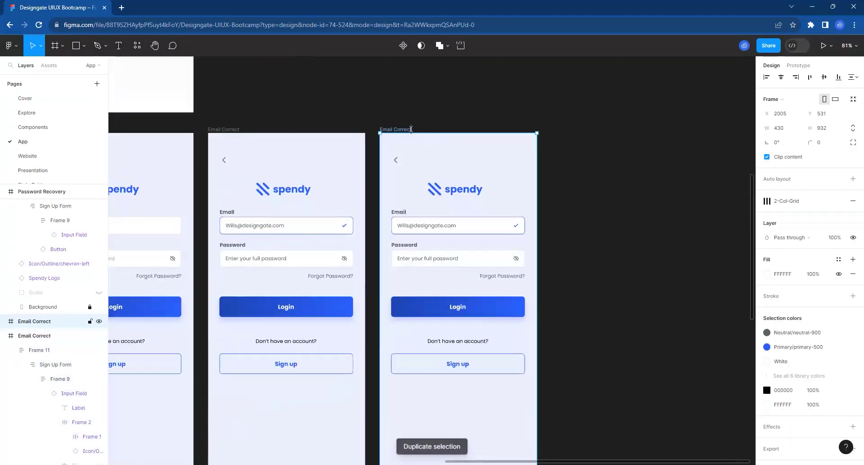
pyautogui.doubleClick(411, 129)
pyautogui.press('BackSpace')
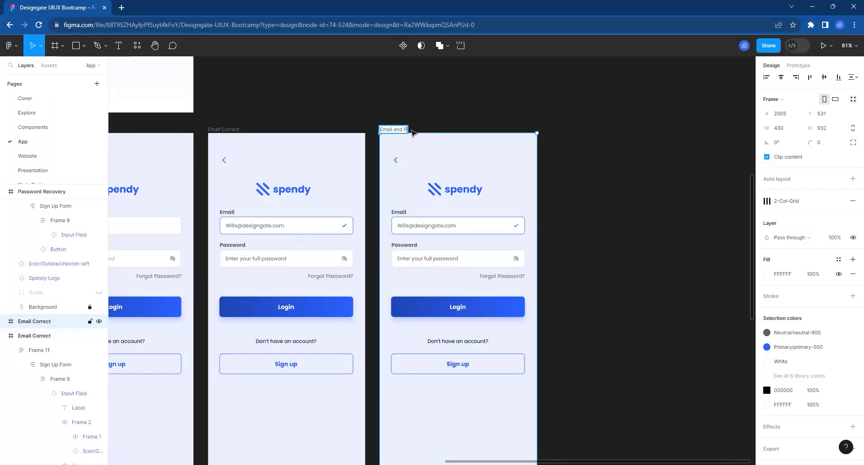
pyautogui.write('Email and Password')
pyautogui.press('Return')
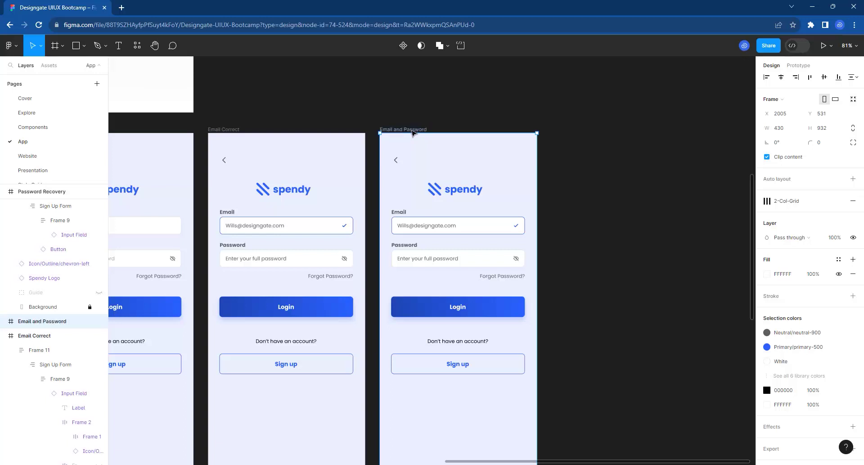
pyautogui.click(454, 261)
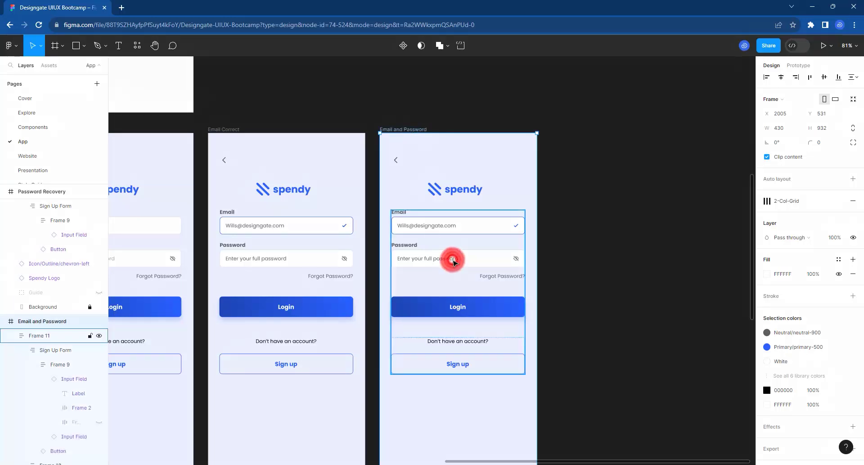
pyautogui.doubleClick(453, 262)
pyautogui.click(453, 261)
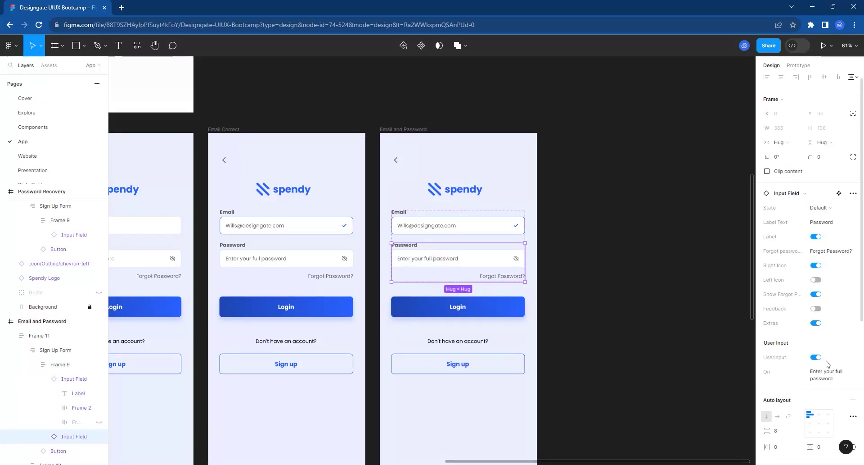
# Replace the password field's text with masked characters '***'.
pyautogui.click(833, 374)
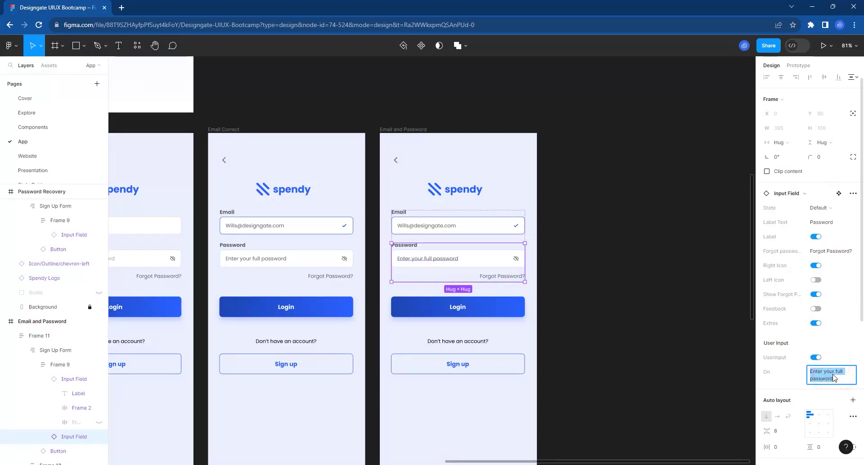
pyautogui.write('***')
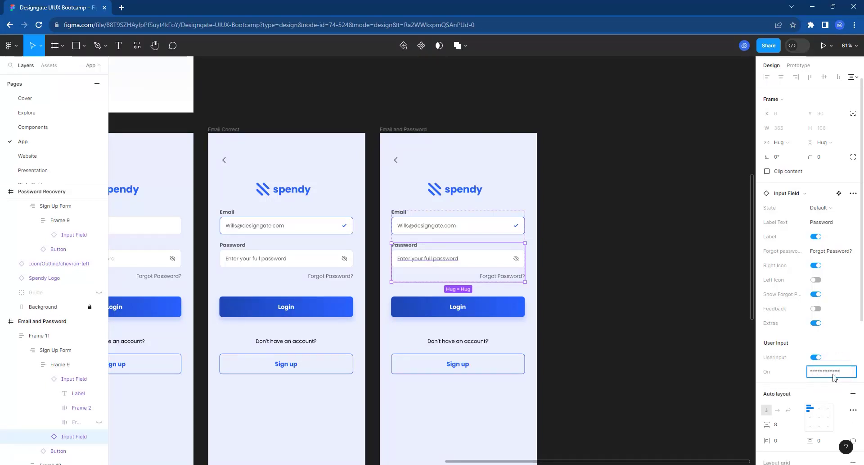
pyautogui.press('Return')
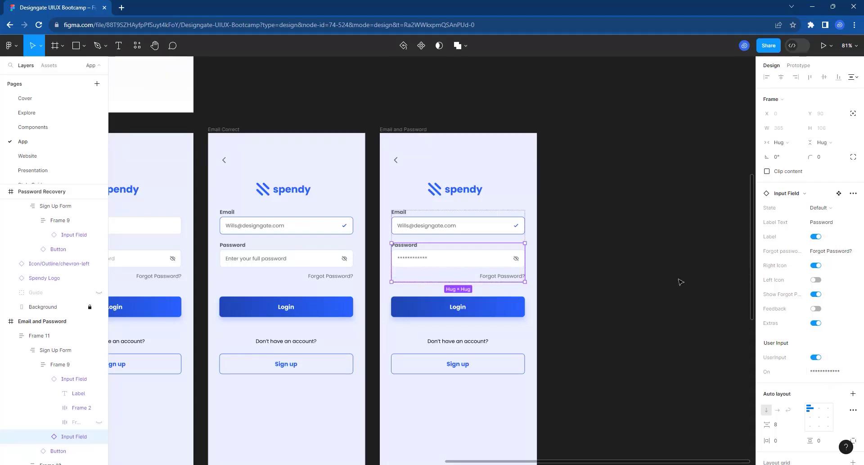
pyautogui.click(597, 274)
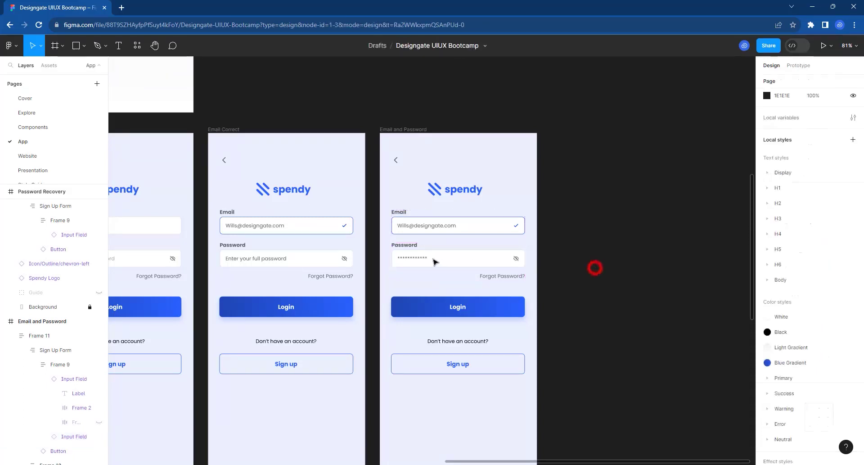
# Set the password Input Field's State to Active, then select the Email and Password frame.
pyautogui.click(434, 259)
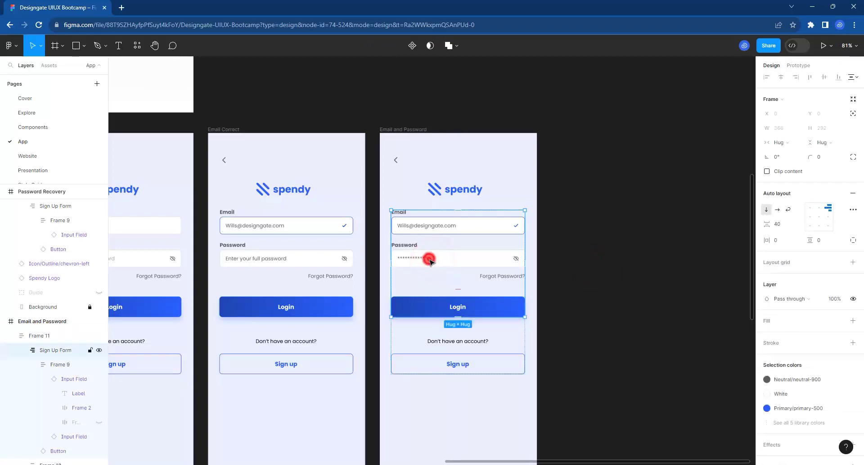
pyautogui.click(430, 257)
pyautogui.click(430, 263)
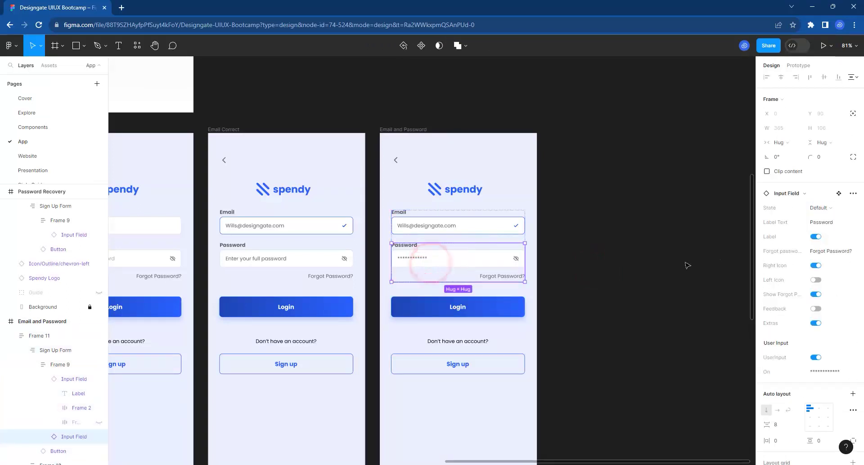
pyautogui.click(819, 207)
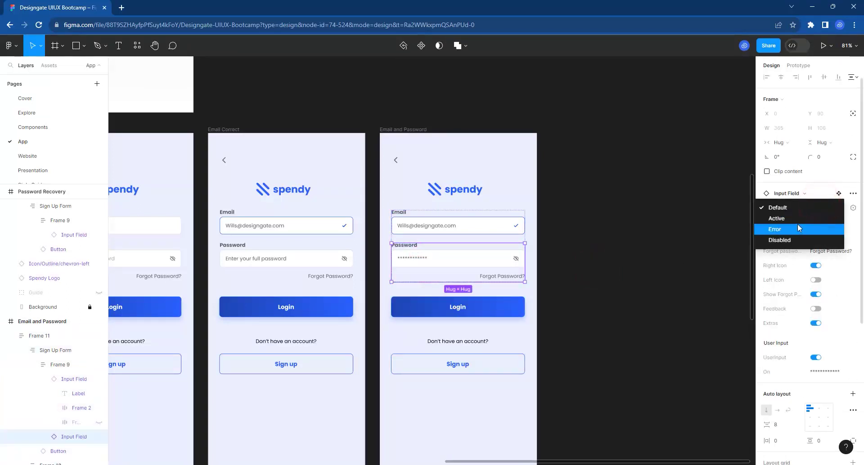
pyautogui.click(793, 219)
pyautogui.click(556, 277)
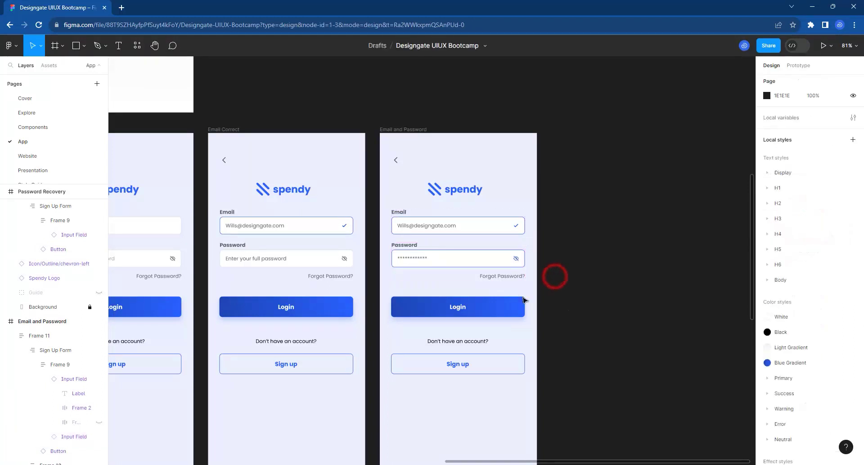
pyautogui.click(395, 129)
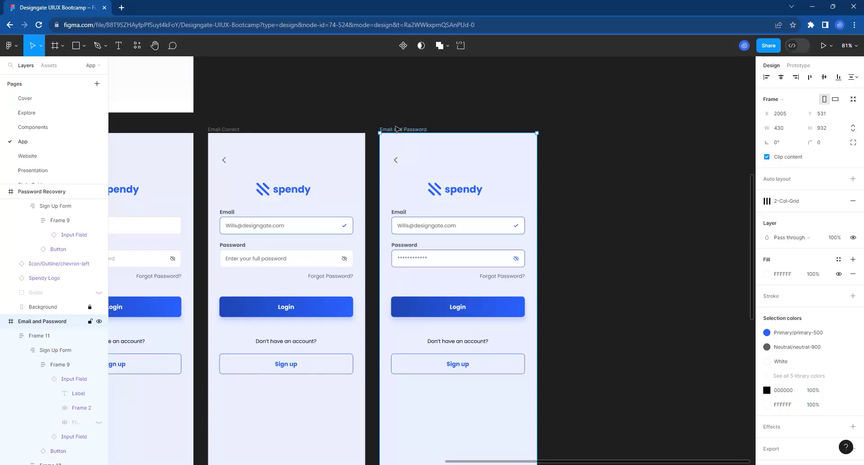
pyautogui.scroll(-3, 260, 212)
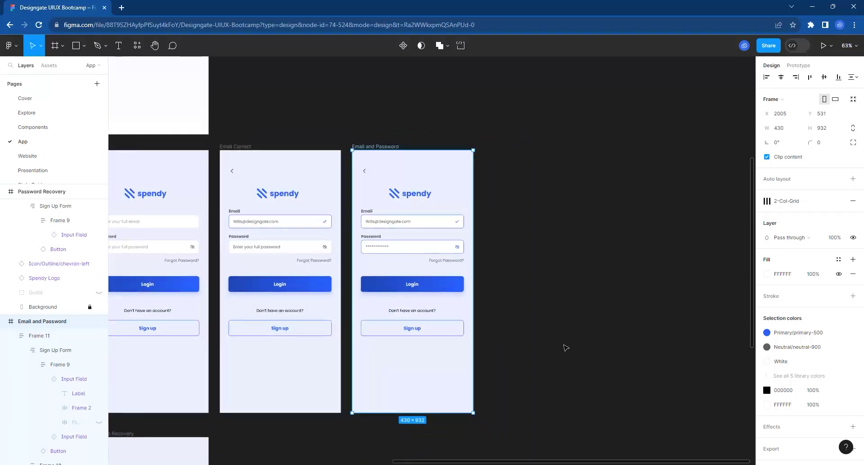
pyautogui.scroll(3, 550, 347)
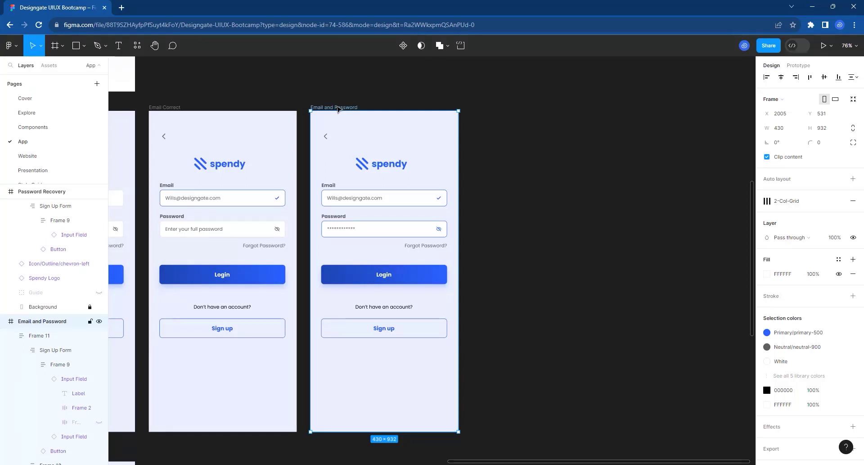
# Duplicate the Email and Password frame and set the copy's password field to Error state.
pyautogui.hotkey('ctrl', 'd')
pyautogui.click(523, 231)
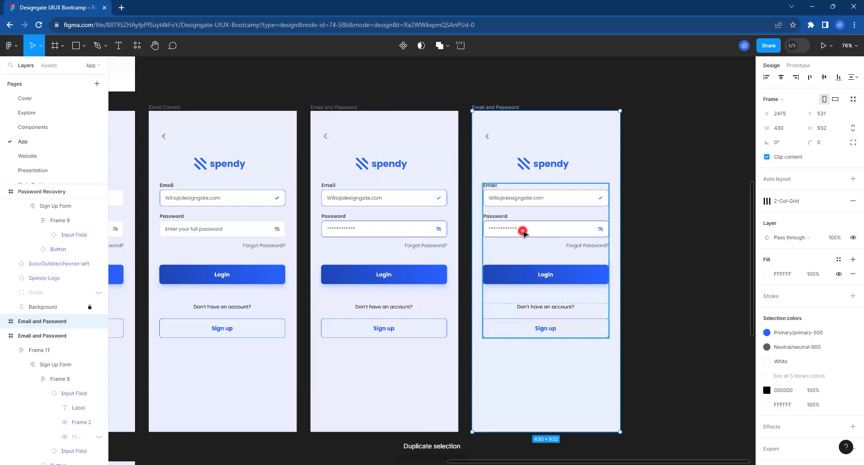
pyautogui.click(524, 231)
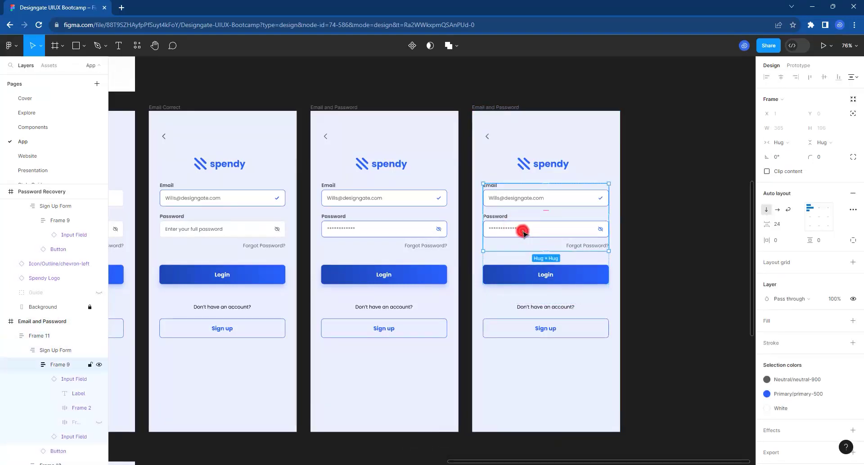
pyautogui.click(523, 231)
pyautogui.click(827, 207)
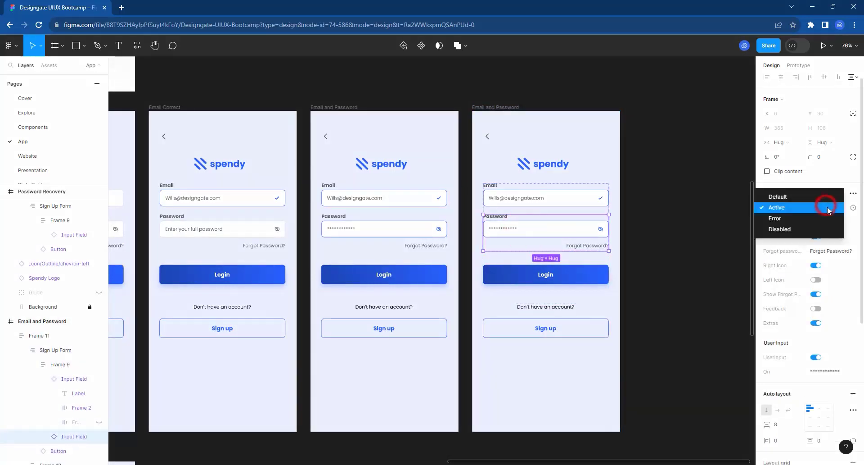
pyautogui.click(795, 221)
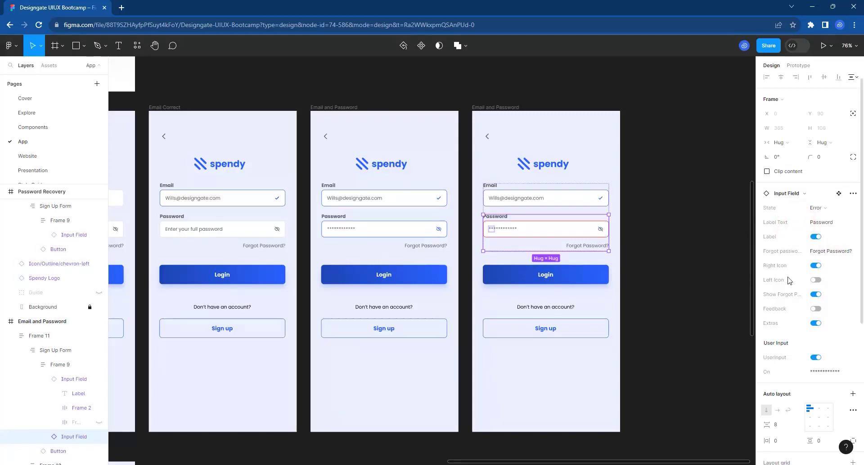
# Turn on the password field's Feedback and set its text to 'Password is Incorrect'.
pyautogui.click(816, 308)
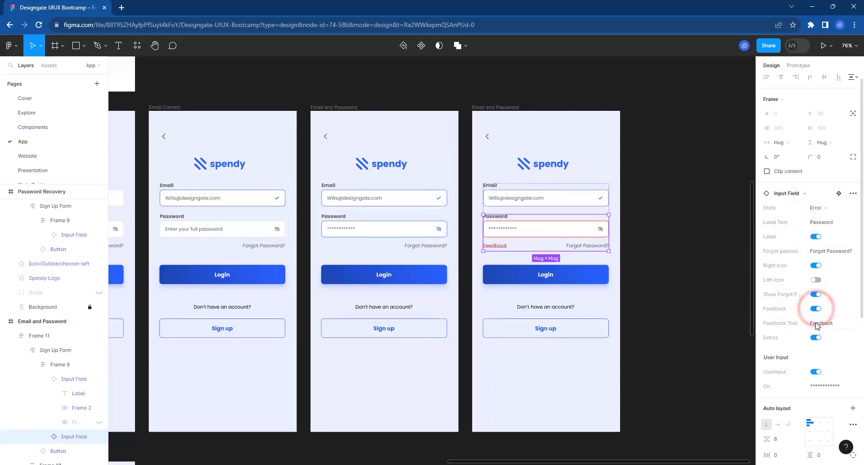
pyautogui.click(822, 324)
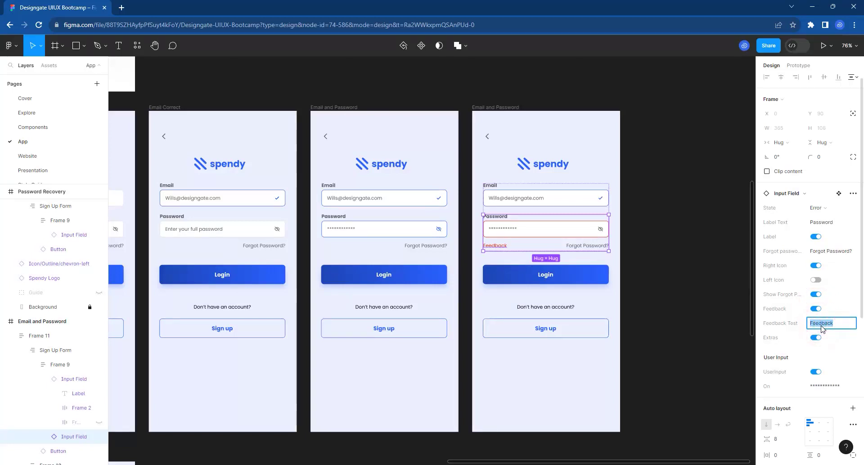
pyautogui.write('Password is Incorrect')
pyautogui.press('Return')
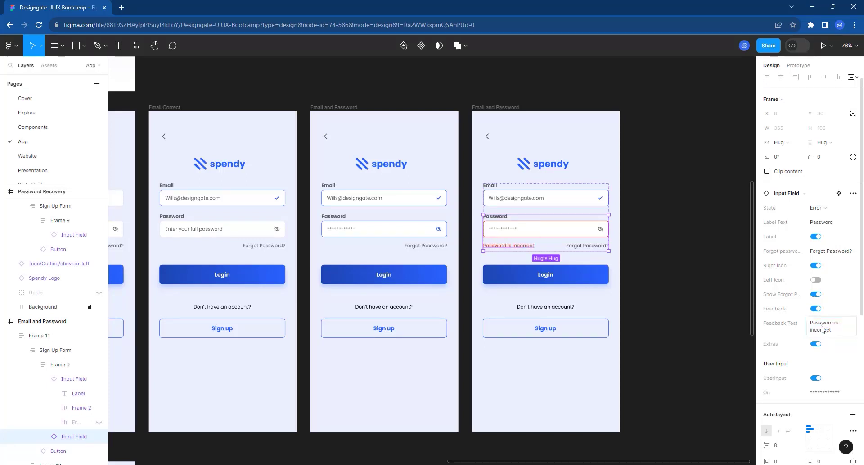
pyautogui.click(667, 287)
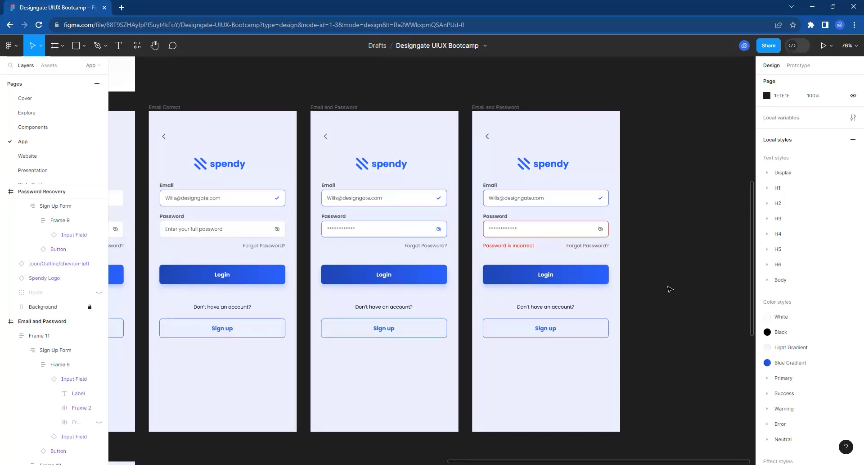
# Pan the canvas down to the Password Recovery frame and select it.
pyautogui.scroll(-5, 620, 298)
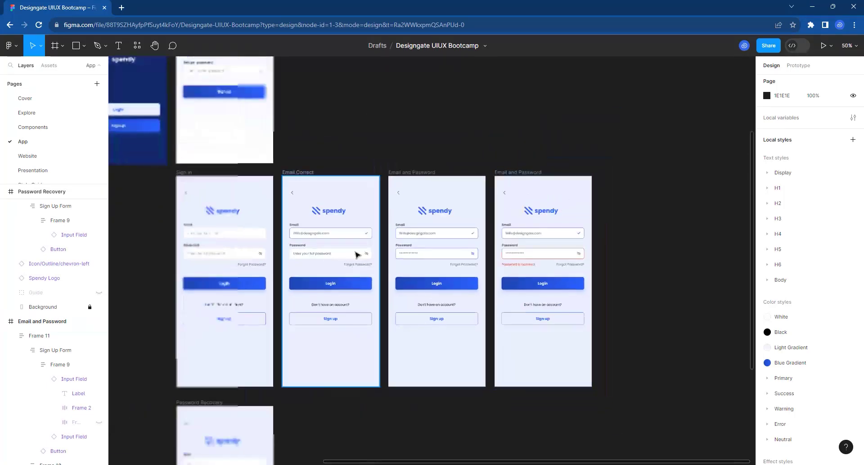
pyautogui.scroll(-2, 357, 254)
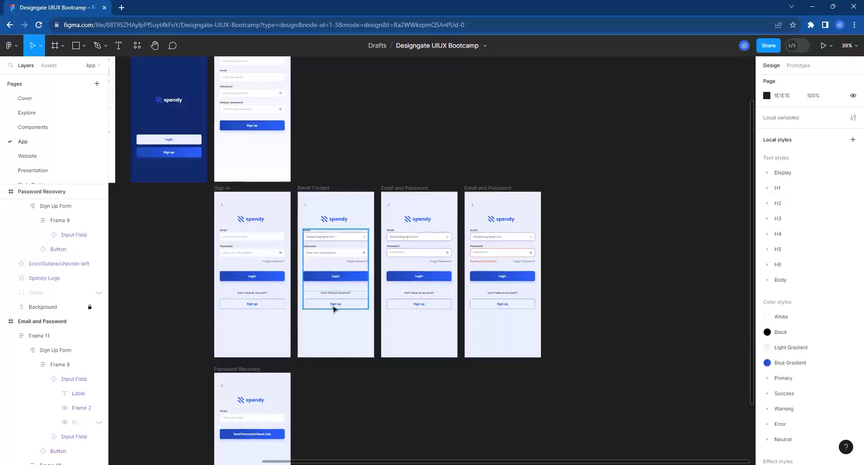
pyautogui.scroll(-2, 313, 220)
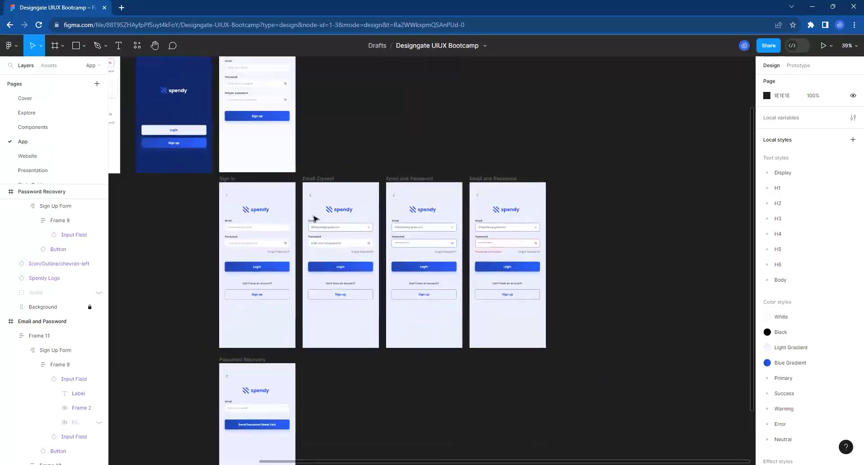
pyautogui.scroll(3, 324, 271)
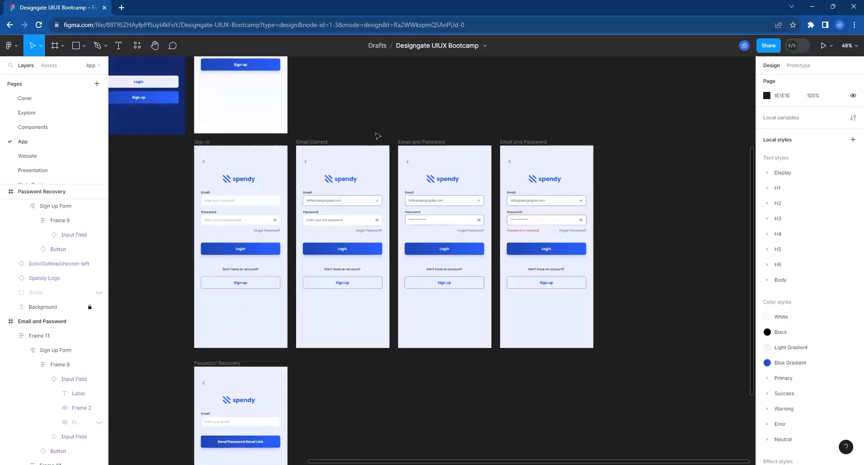
pyautogui.scroll(-2, 396, 126)
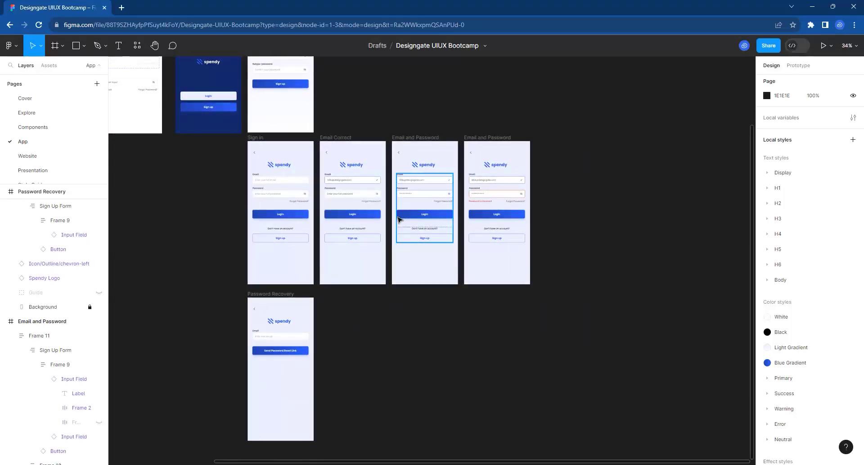
pyautogui.scroll(-2, 317, 446)
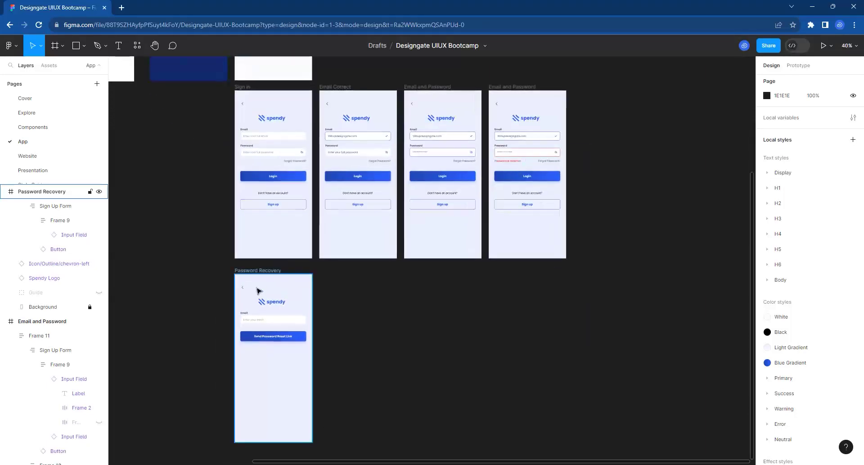
pyautogui.scroll(1, 344, 312)
pyautogui.scroll(3, 275, 292)
pyautogui.click(213, 255)
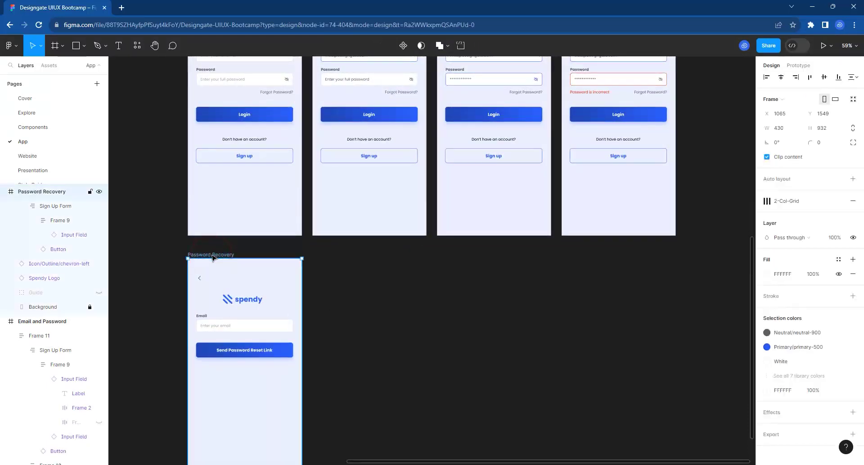
# Duplicate the Password Recovery frame.
pyautogui.hotkey('ctrl', 'd')
pyautogui.scroll(-2, 213, 258)
pyautogui.doubleClick(387, 262)
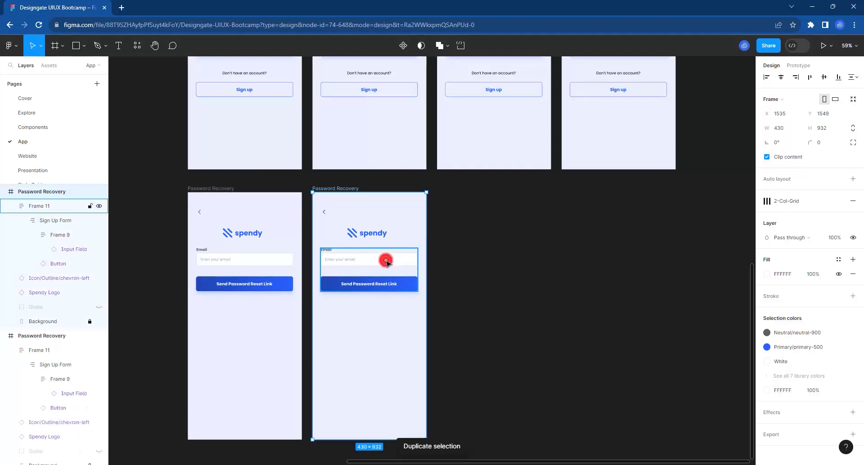
pyautogui.doubleClick(386, 261)
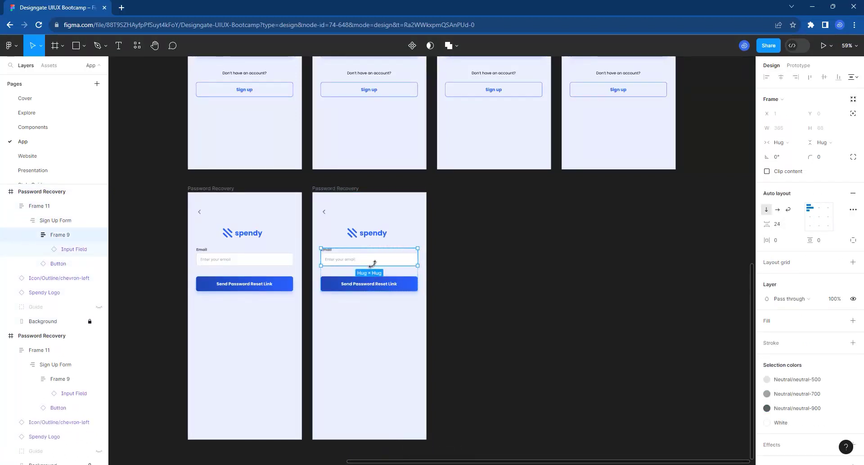
pyautogui.moveTo(372, 256); pyautogui.dragTo(373, 257)
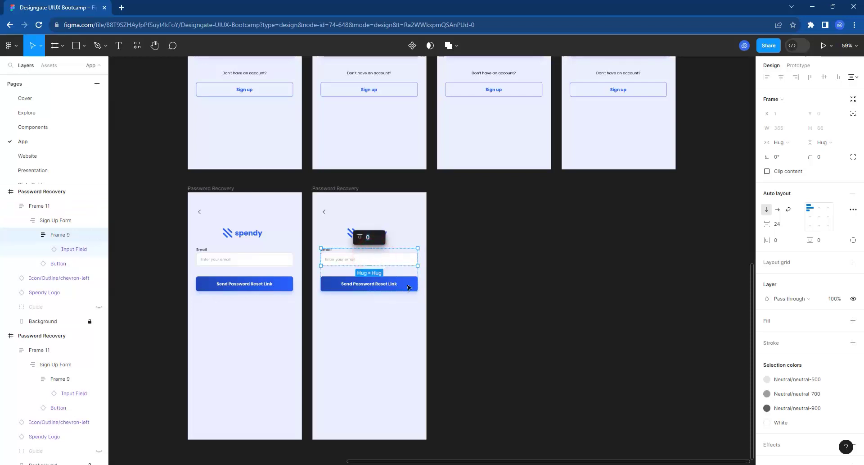
pyautogui.click(488, 284)
pyautogui.scroll(3, 488, 283)
# Set the copied frame's email Input Field to the Error state.
pyautogui.click(402, 240)
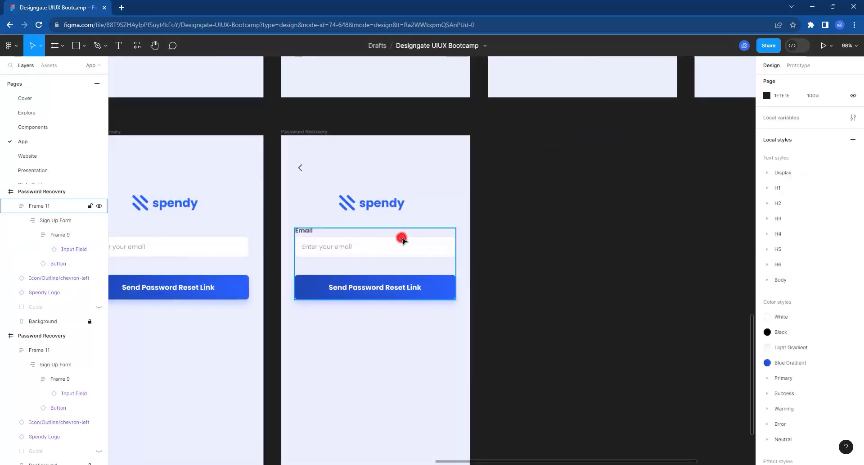
pyautogui.doubleClick(401, 243)
pyautogui.doubleClick(403, 248)
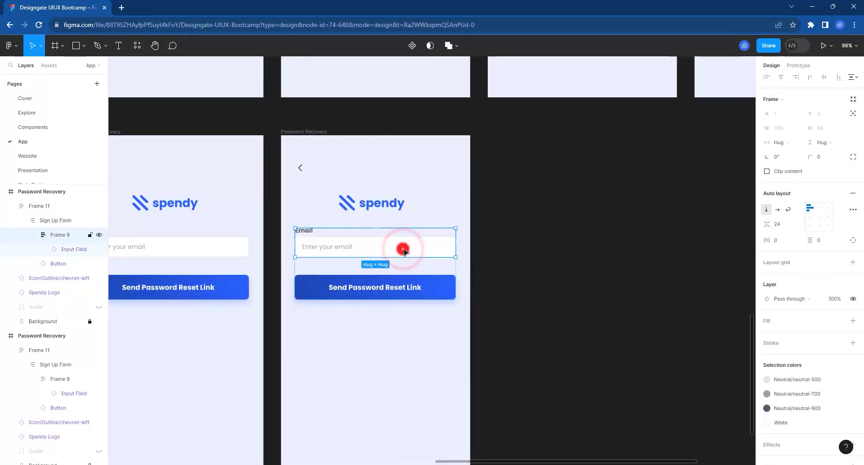
pyautogui.doubleClick(404, 250)
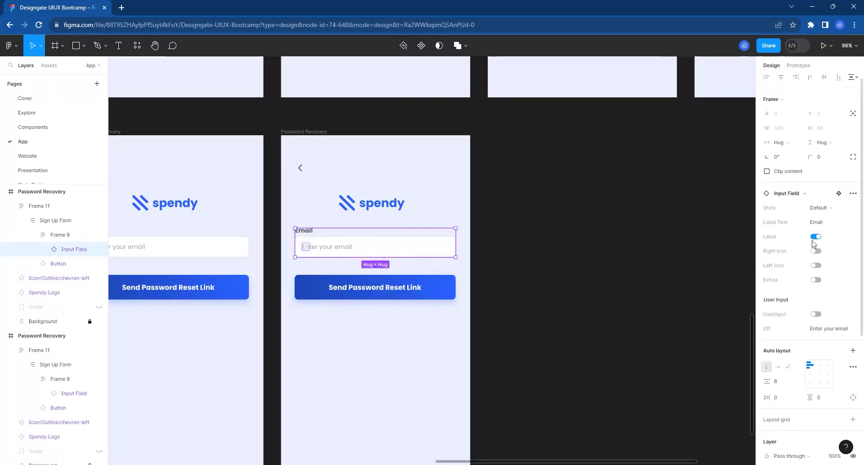
pyautogui.click(825, 208)
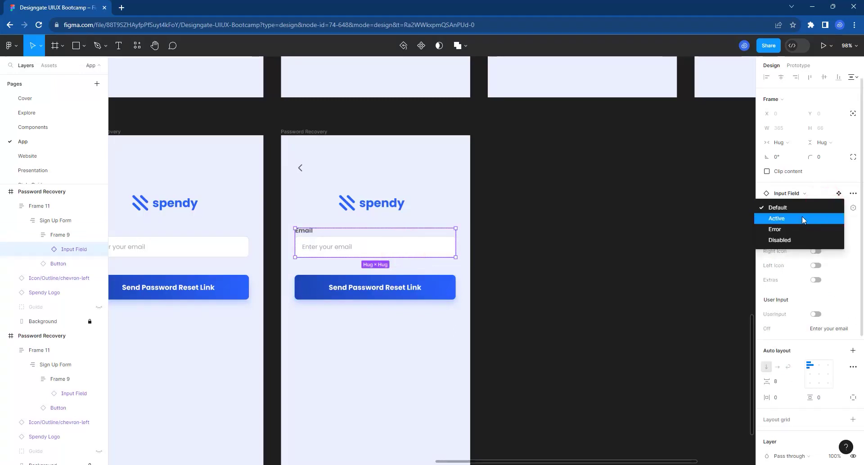
pyautogui.click(796, 229)
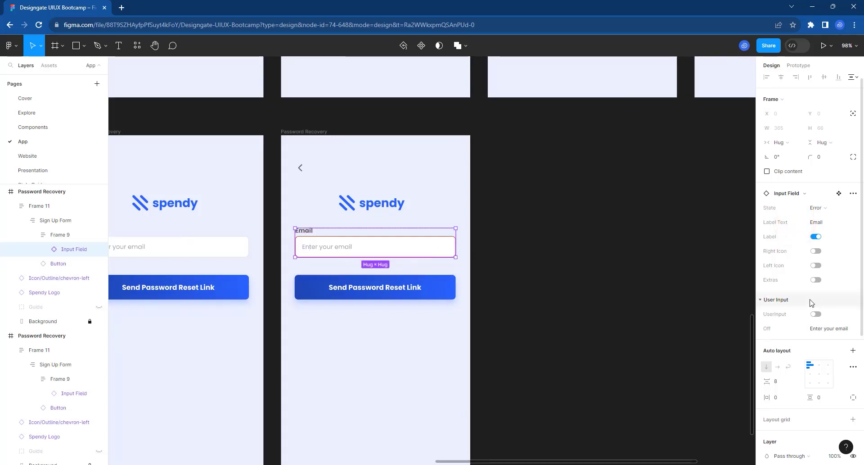
# Enable Extras, hide Forgot Password, and set the feedback to 'This email does not exist'.
pyautogui.click(819, 280)
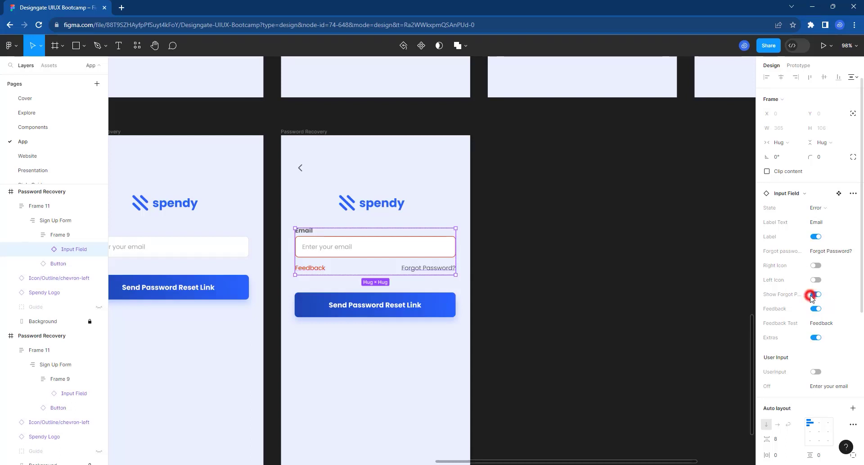
pyautogui.click(812, 296)
pyautogui.click(822, 309)
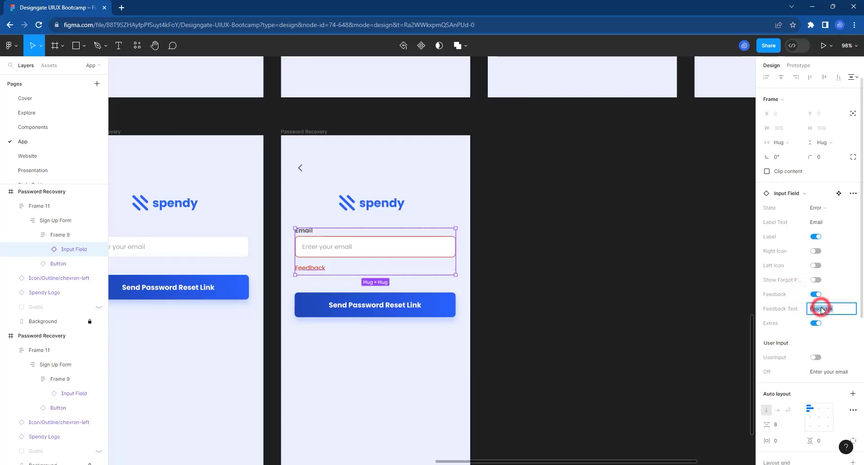
pyautogui.write('This em')
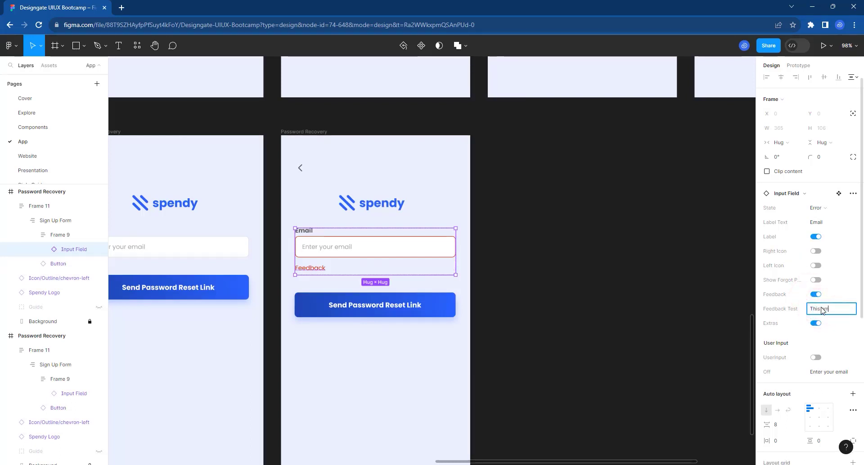
pyautogui.write('ail does not ')
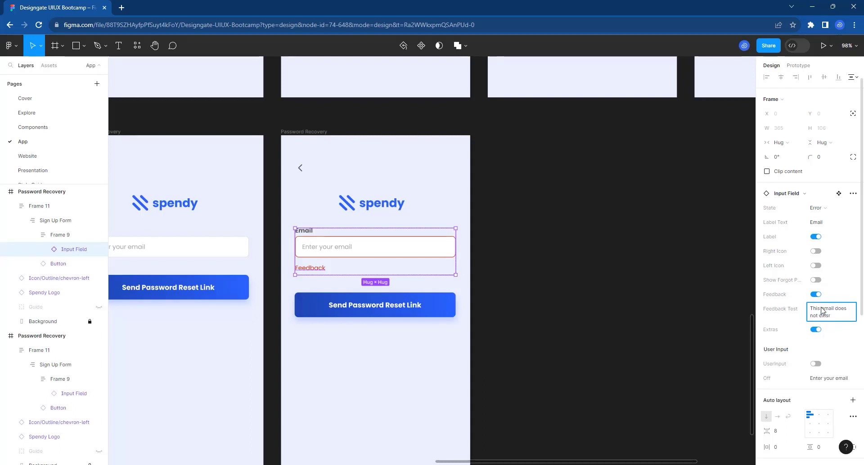
pyautogui.write('exist')
pyautogui.press('Return')
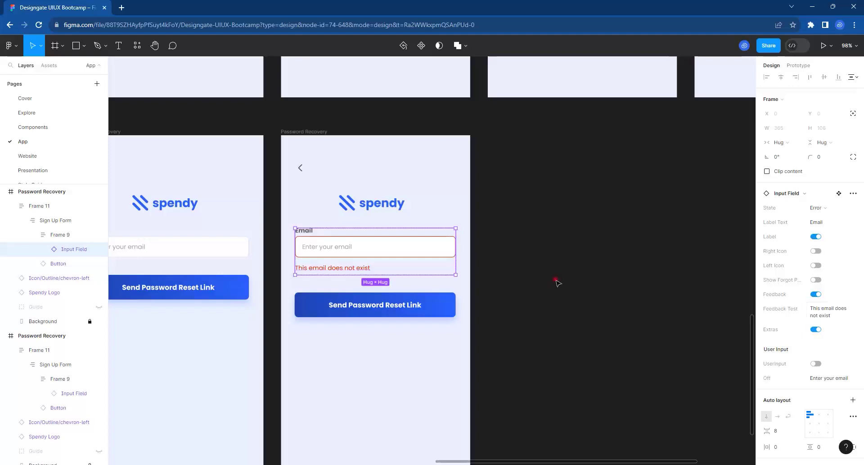
pyautogui.click(555, 280)
# Select the original default Password Recovery frame and duplicate it with Ctrl+D.
pyautogui.scroll(-5, 518, 283)
pyautogui.scroll(-3, 427, 294)
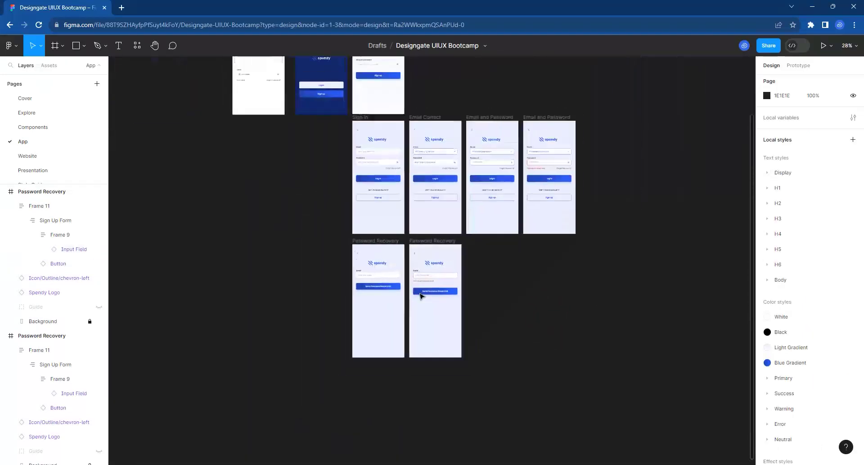
pyautogui.scroll(2, 427, 294)
pyautogui.scroll(2, 425, 295)
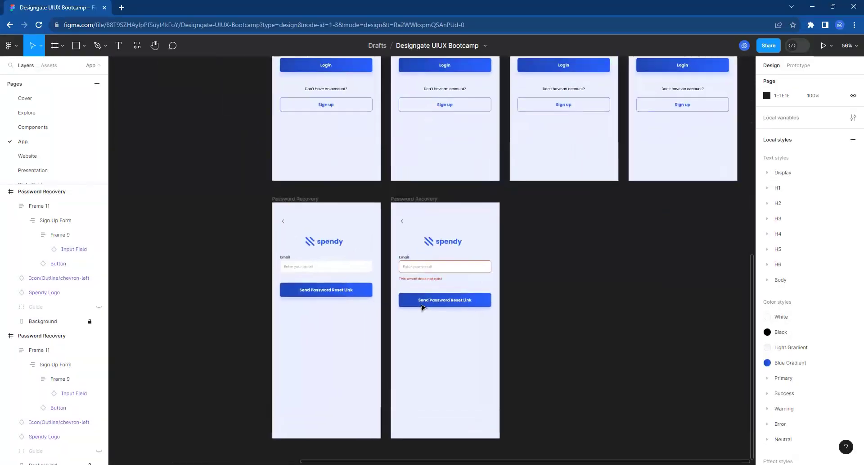
pyautogui.scroll(3, 423, 304)
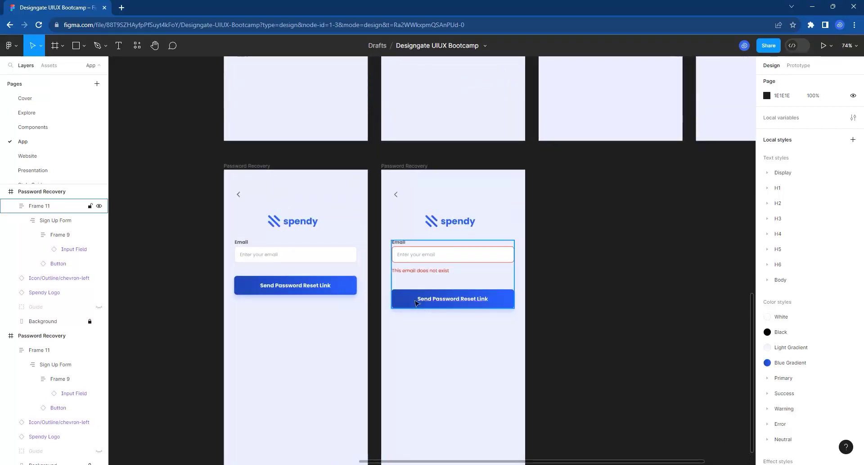
pyautogui.click(257, 166)
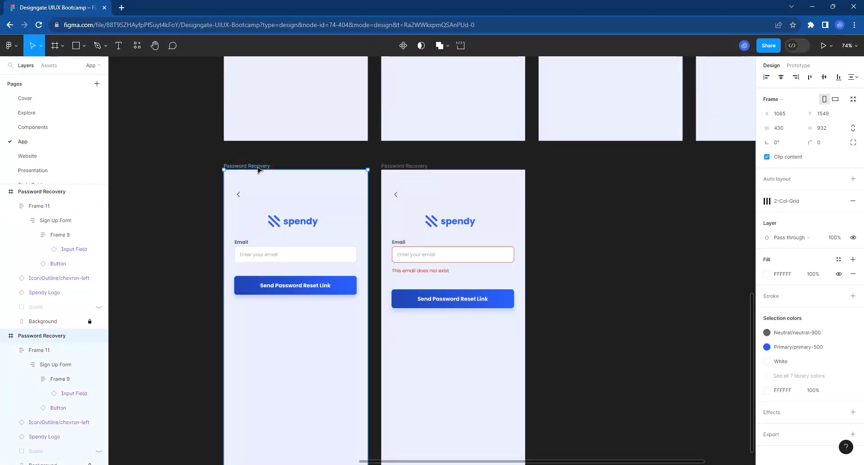
pyautogui.hotkey('ctrl', 'd')
pyautogui.scroll(-1, 258, 169)
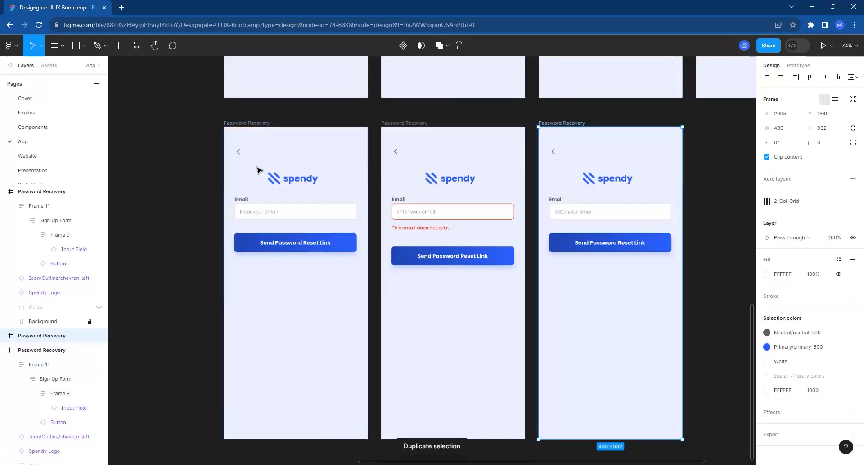
# Rename the middle frame 'Recovery Email incorrect' and the right frame 'REcoevry email correct'.
pyautogui.click(411, 125)
pyautogui.doubleClick(411, 125)
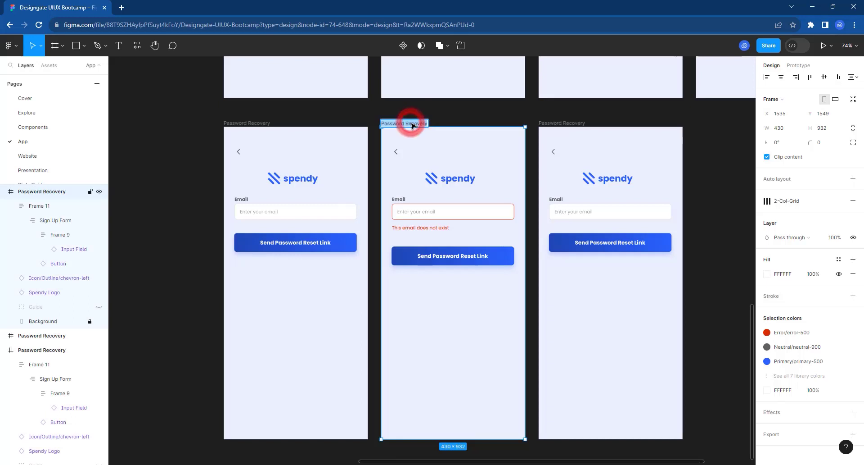
pyautogui.write('Email')
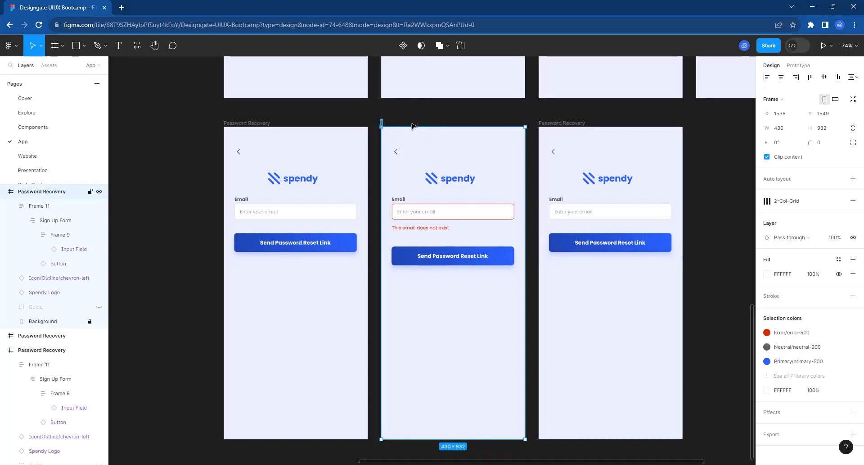
pyautogui.write('Red')
pyautogui.write('overy')
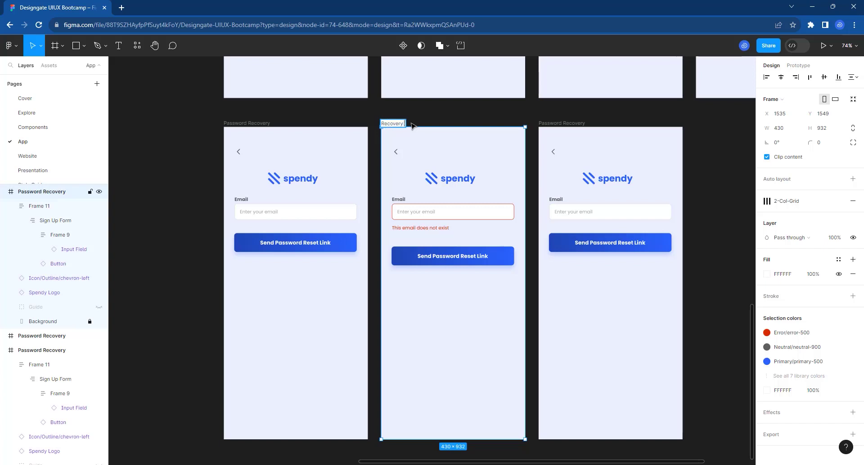
pyautogui.write(' Email incorrect')
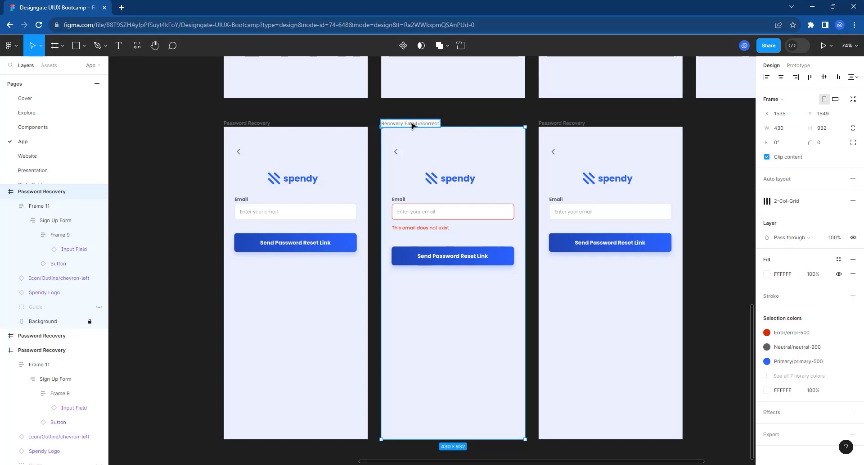
pyautogui.click(567, 125)
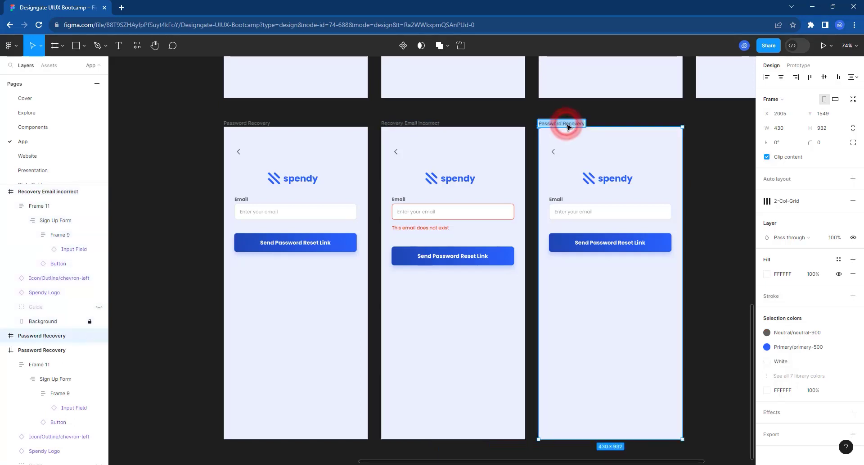
pyautogui.write('Re')
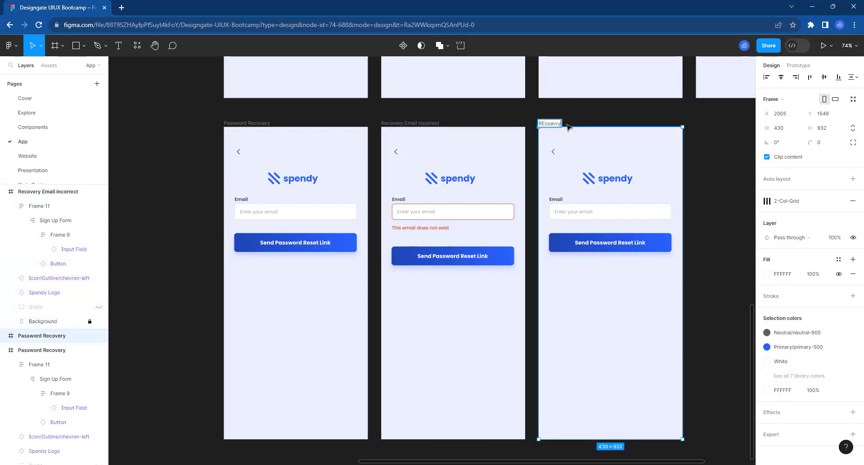
pyautogui.write('coevry email corre')
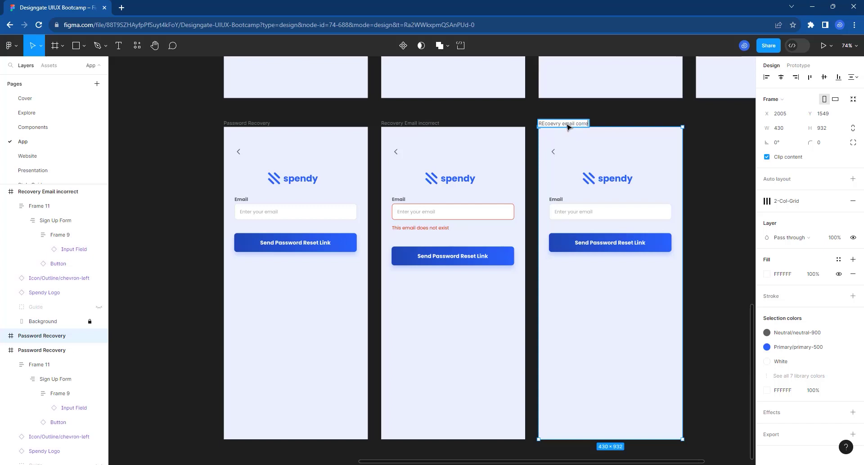
pyautogui.write('ct')
pyautogui.press('Return')
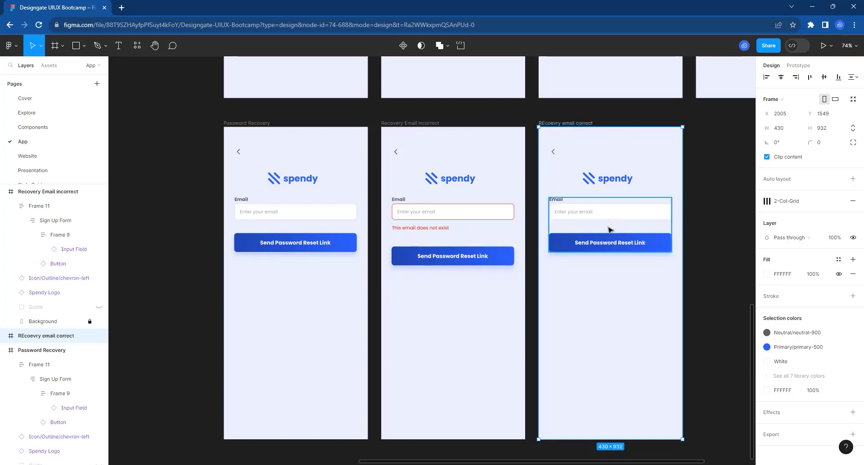
# Switch the right frame's email Input Field to the Active state.
pyautogui.click(603, 223)
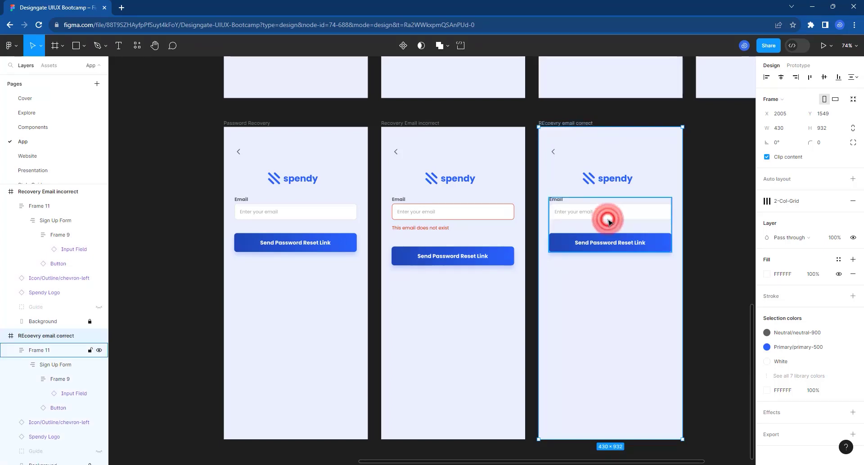
pyautogui.doubleClick(609, 216)
pyautogui.click(612, 212)
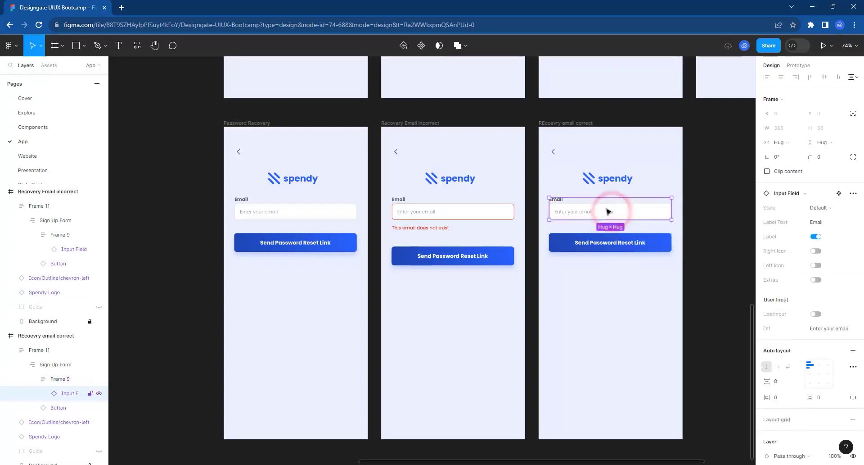
pyautogui.click(824, 208)
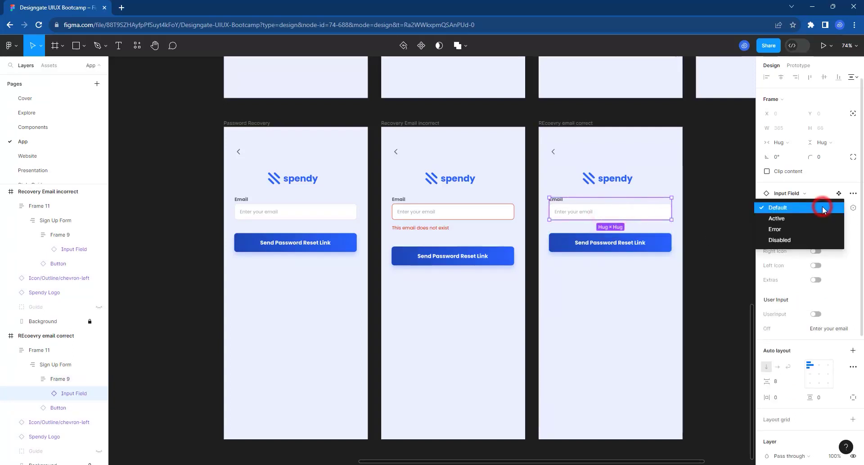
pyautogui.click(801, 220)
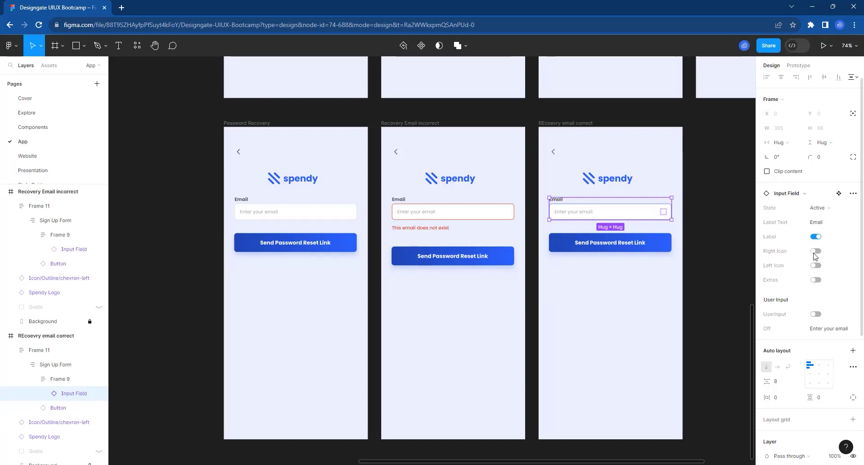
# Turn on the field's Right Icon and UserInput options.
pyautogui.click(816, 251)
pyautogui.click(818, 315)
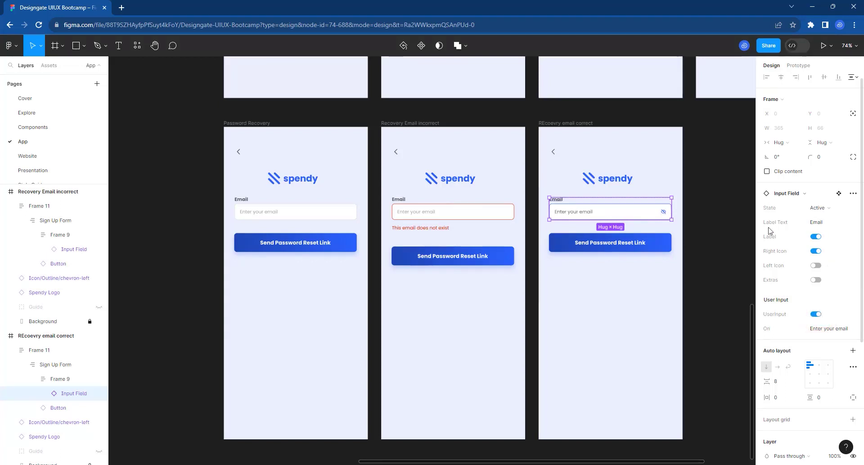
pyautogui.doubleClick(663, 215)
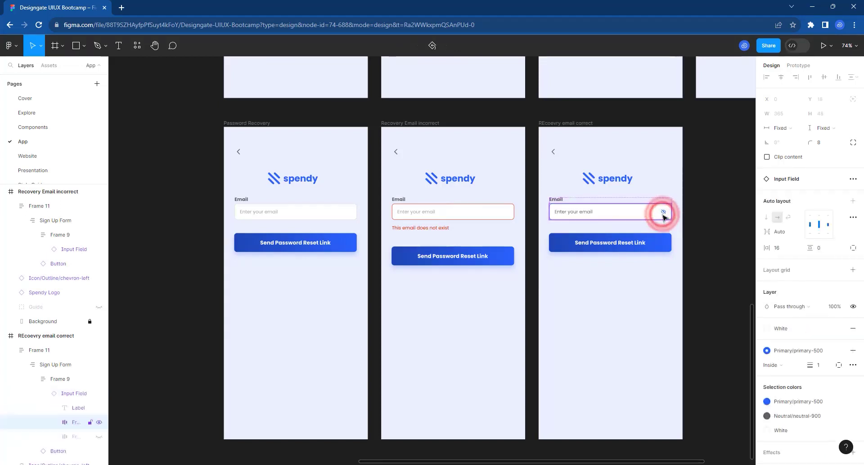
pyautogui.doubleClick(663, 215)
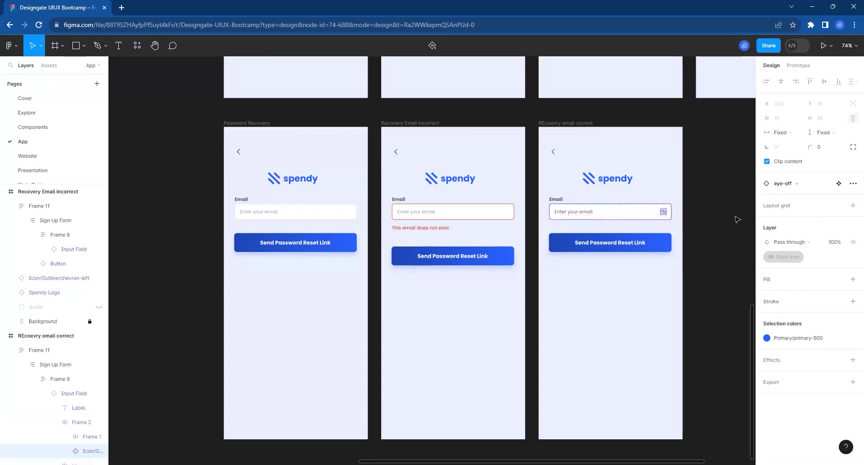
# Swap the field's eye-off icon for Icon/Outline/check, then reselect the email field.
pyautogui.click(787, 183)
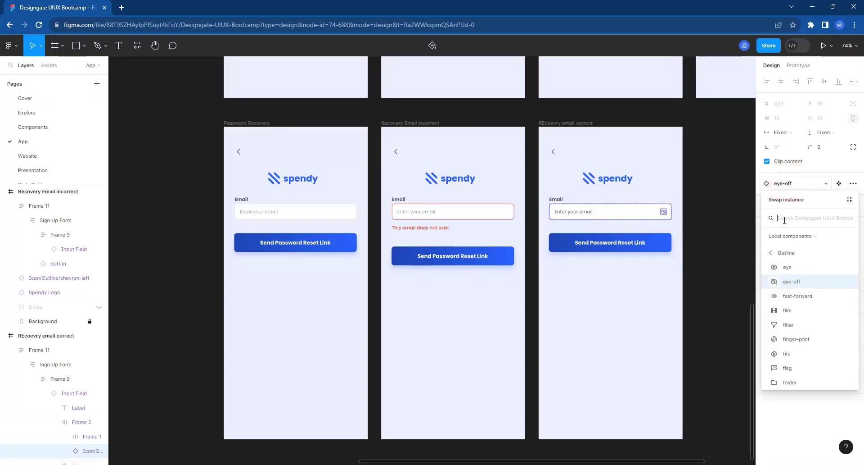
pyautogui.write('check')
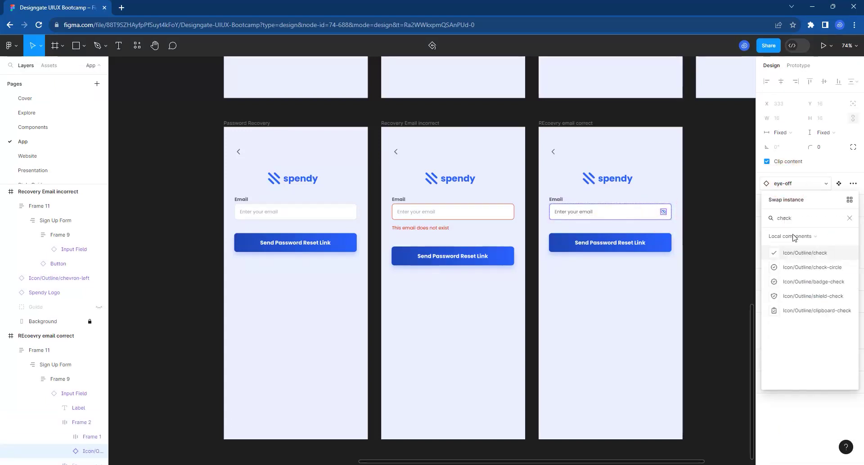
pyautogui.click(806, 256)
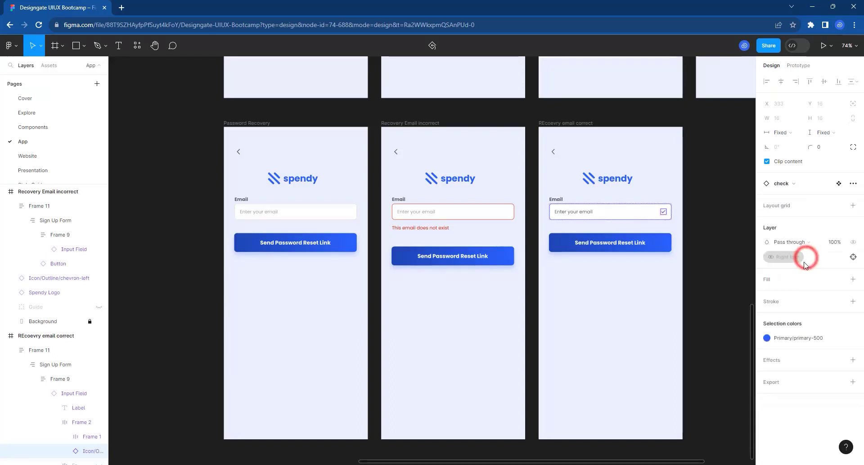
pyautogui.click(578, 215)
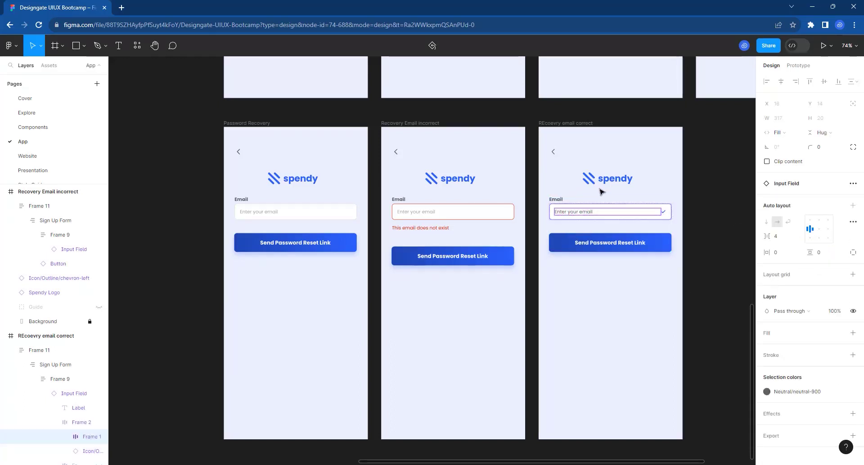
pyautogui.click(557, 197)
pyautogui.click(573, 199)
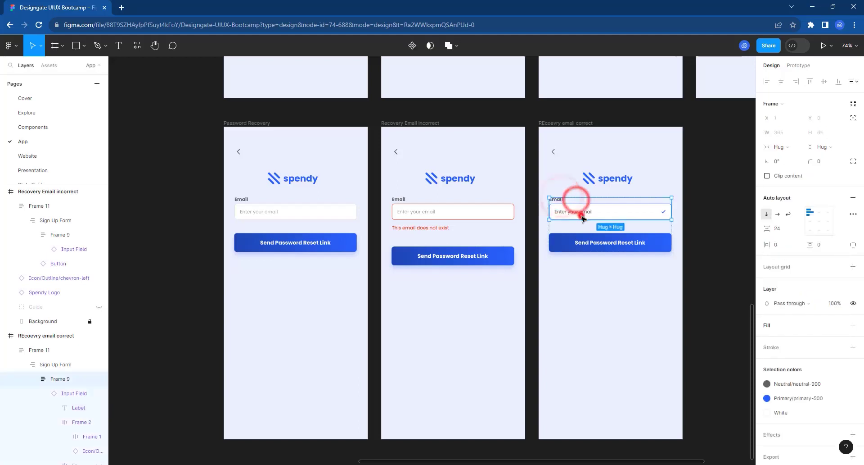
pyautogui.click(581, 217)
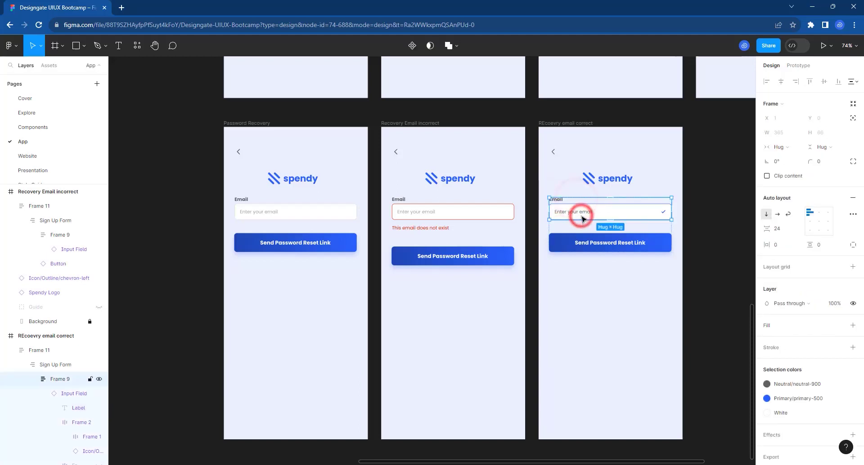
pyautogui.click(632, 213)
# Complete the field's On text with a sample email ending '.com' and nudge the frame up slightly.
pyautogui.click(817, 333)
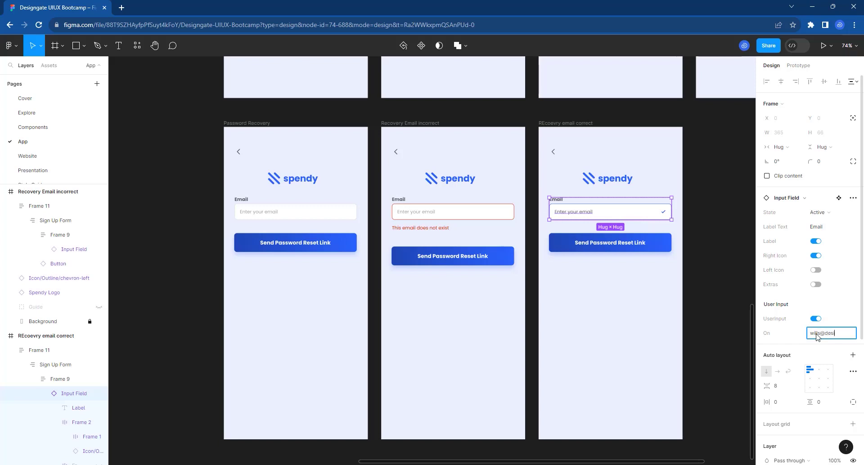
pyautogui.write('.com')
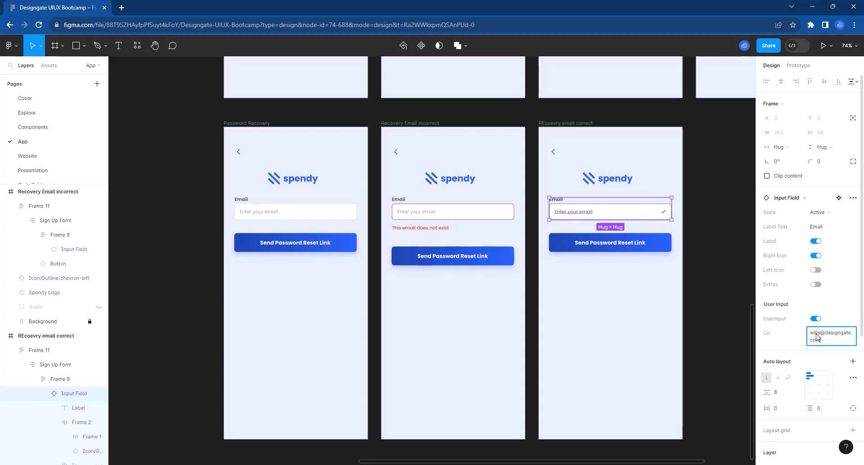
pyautogui.press('Return')
pyautogui.click(603, 328)
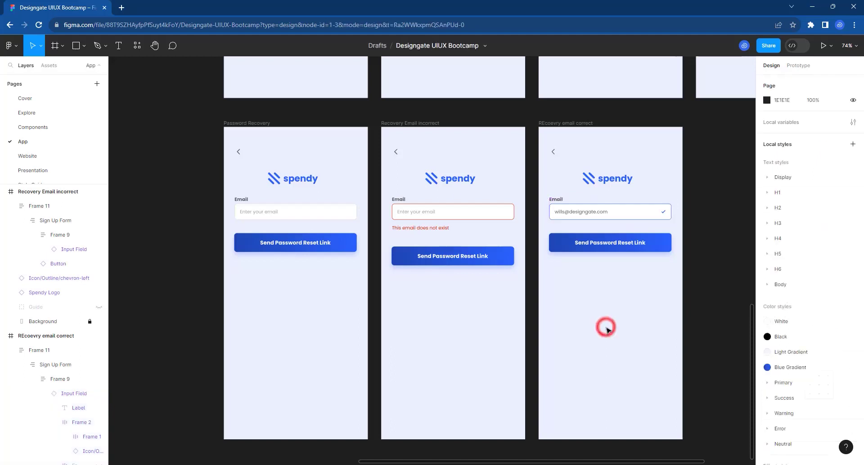
pyautogui.moveTo(563, 123); pyautogui.dragTo(563, 120)
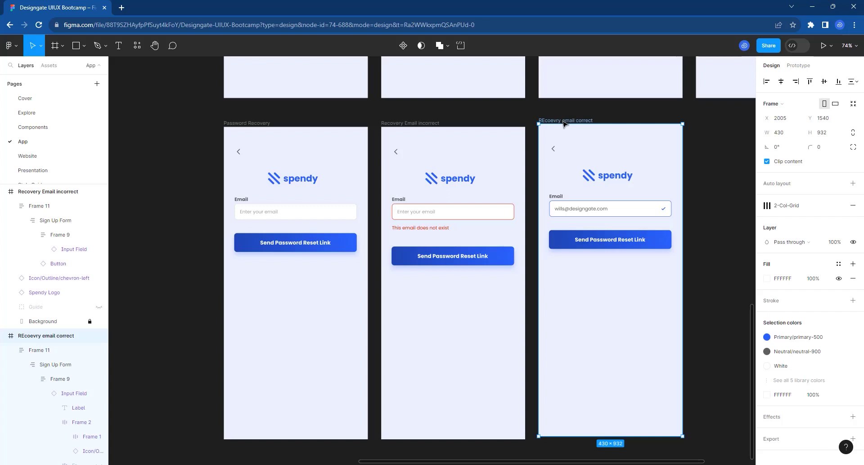
pyautogui.click(419, 122)
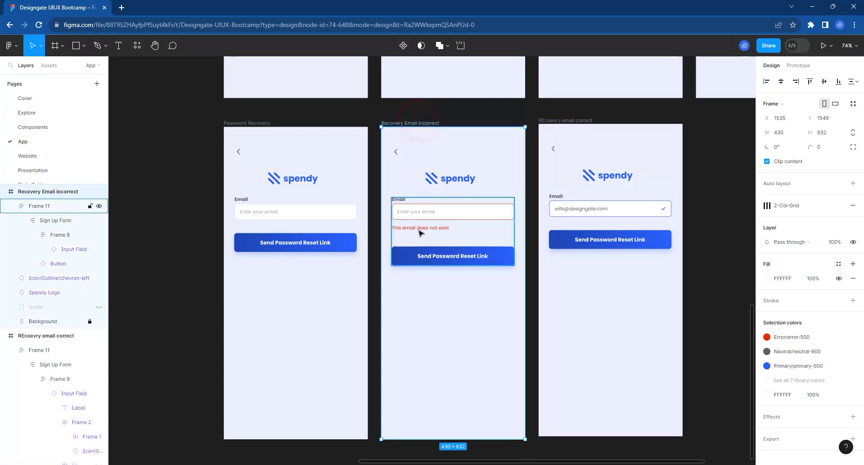
pyautogui.click(251, 123)
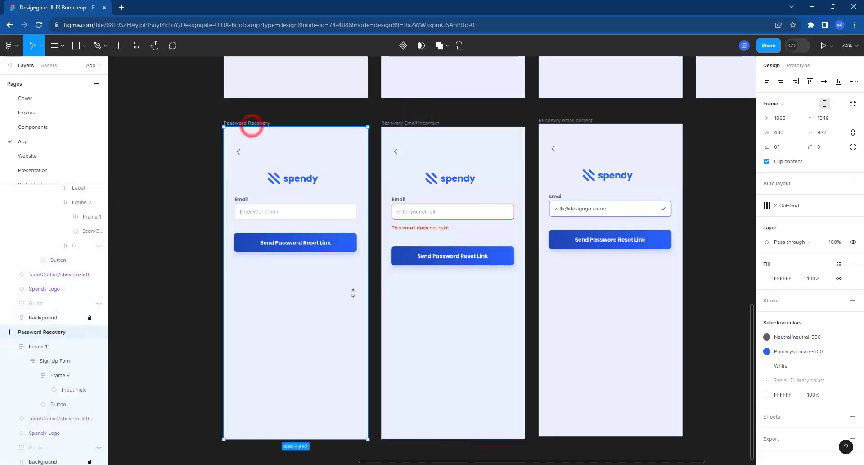
pyautogui.scroll(-3, 350, 309)
pyautogui.scroll(-3, 349, 309)
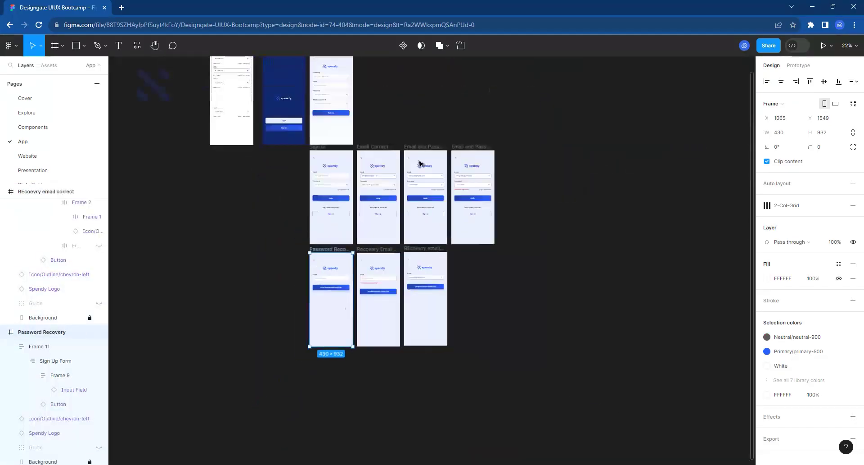
pyautogui.scroll(3, 432, 149)
pyautogui.scroll(1, 432, 149)
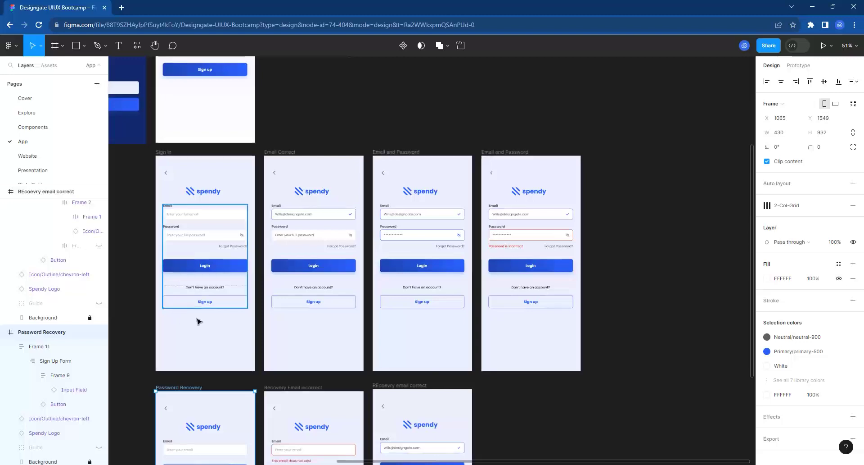